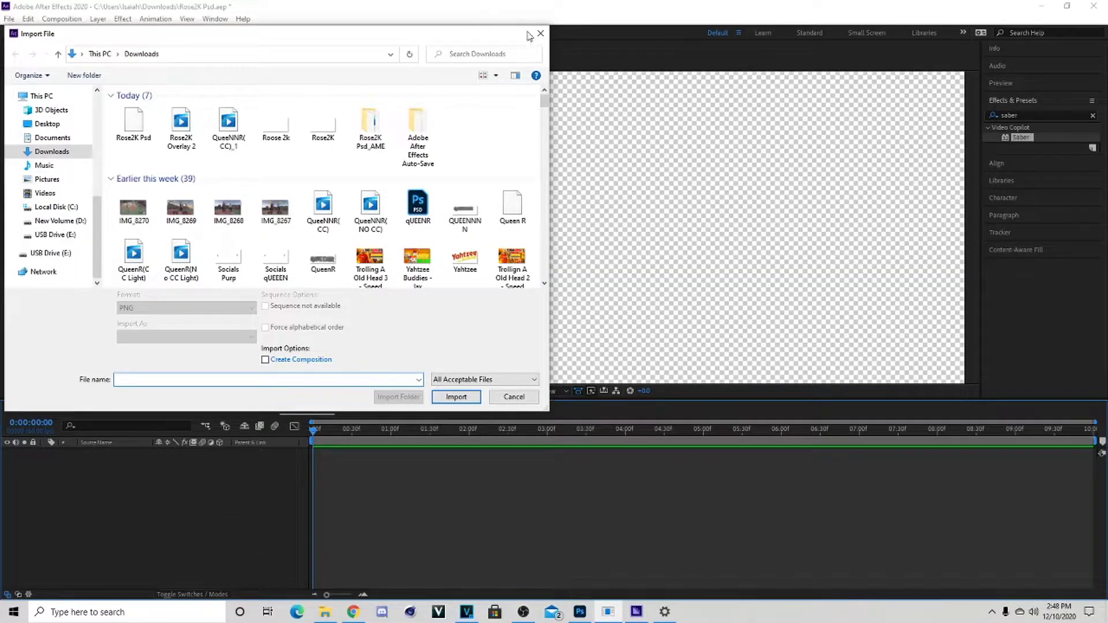
Create a new 1280×720 composition, Comp 5, with the default settings.
key("Escape")
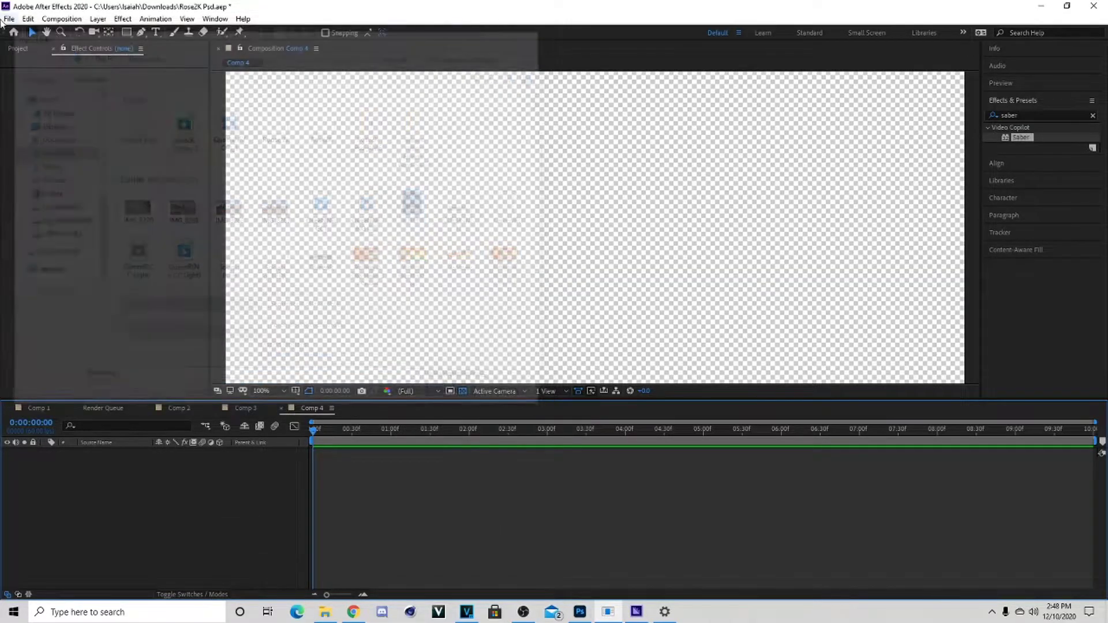
left_click(62, 19)
left_click(92, 32)
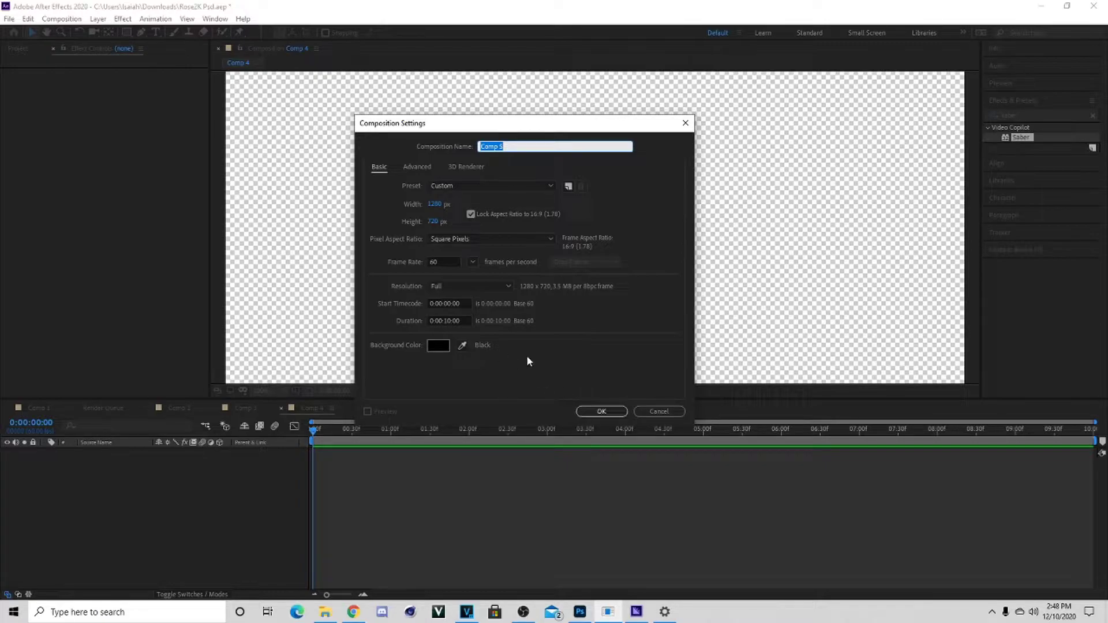
left_click(601, 411)
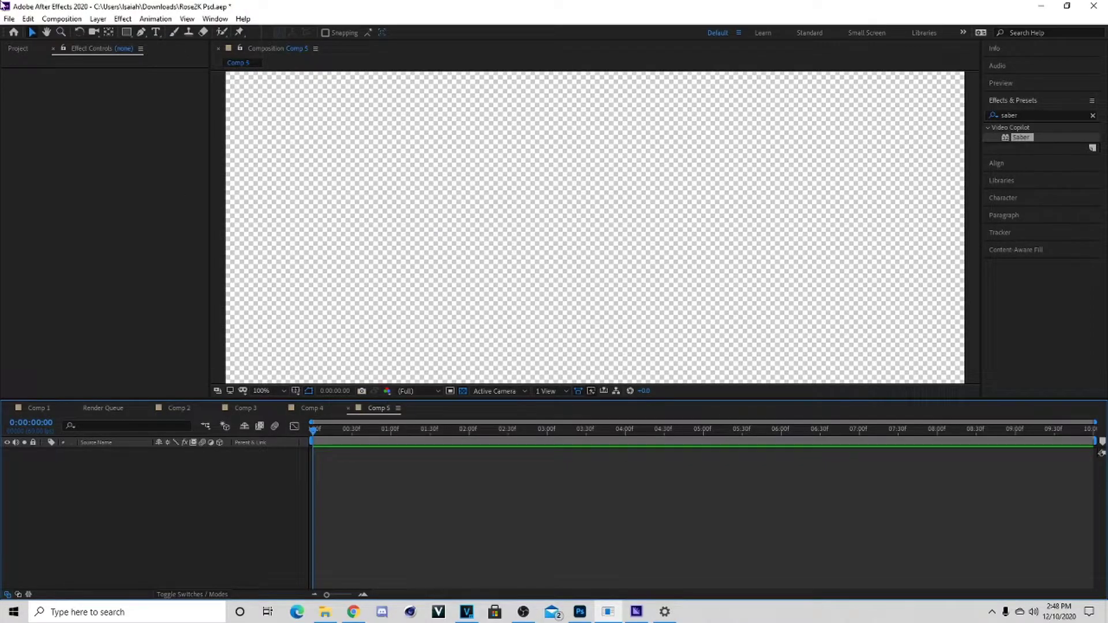
Import the Rose2K image file and drag it into the Comp 5 timeline as a layer.
left_click(9, 19)
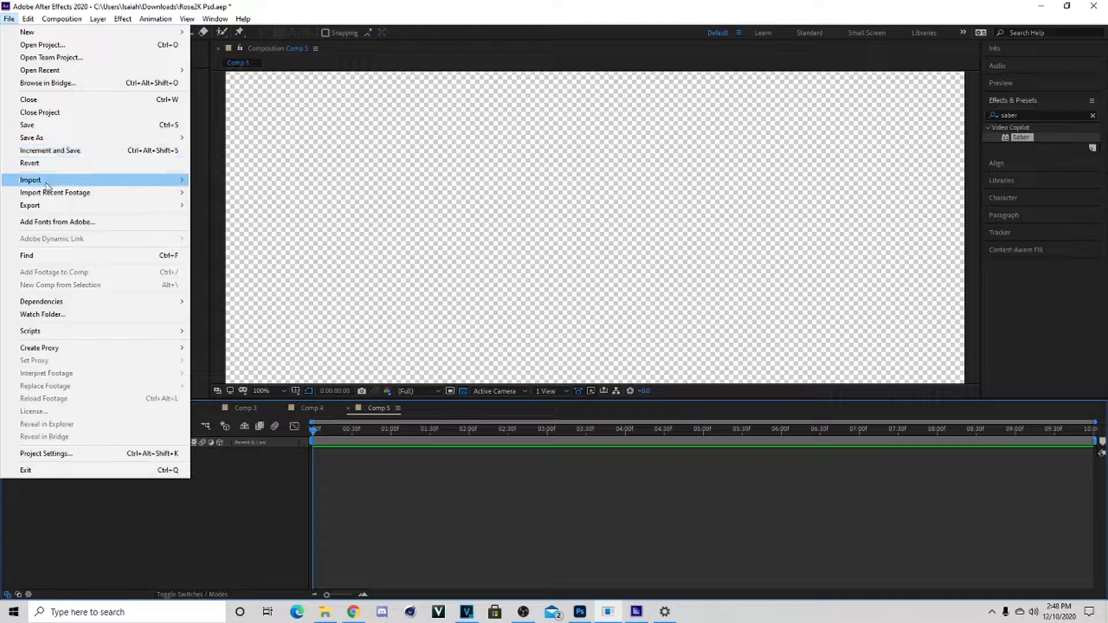
mouse_move(46, 185)
left_click(208, 181)
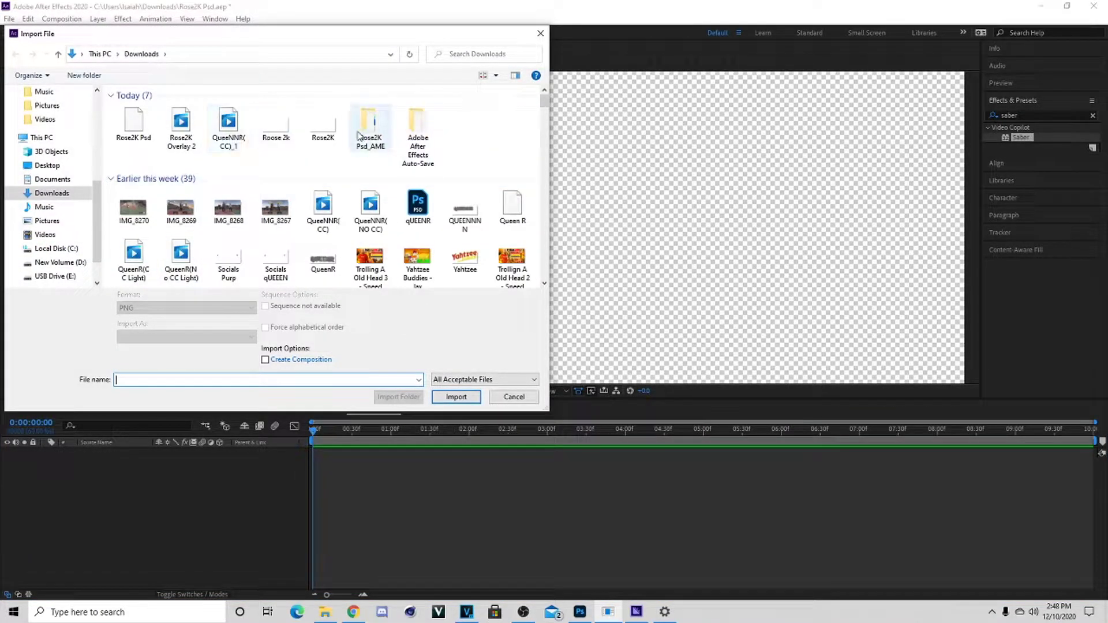
left_click(323, 124)
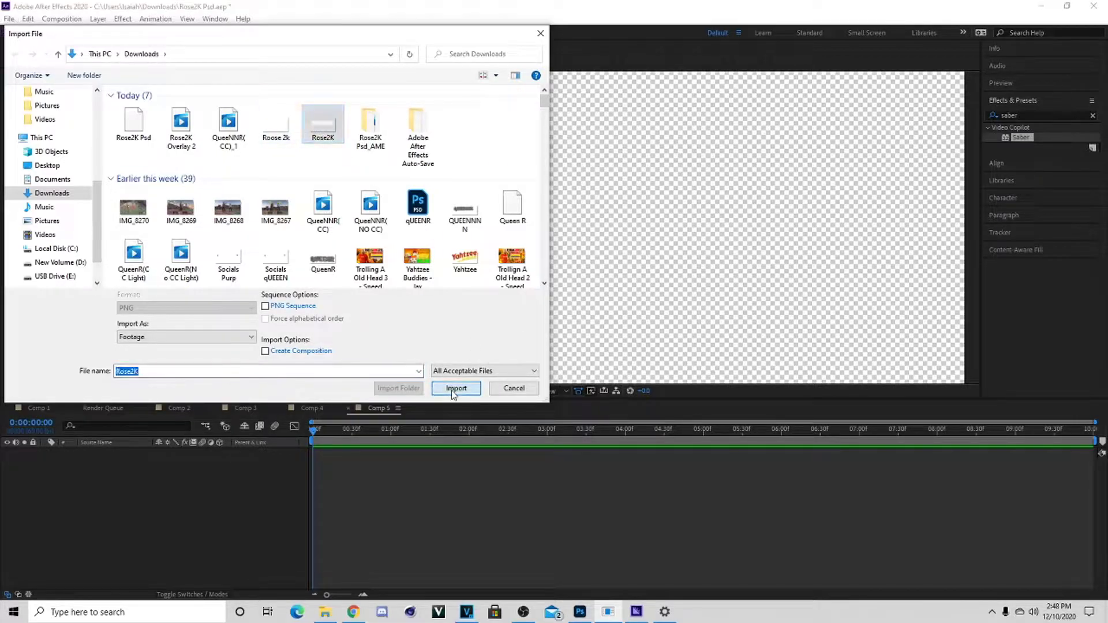
left_click(455, 389)
left_click_drag(15, 264, 121, 480)
scroll(298, 365, "down", 2)
scroll(346, 355, "up", 6)
scroll(381, 340, "down", 6)
scroll(392, 336, "up", 2)
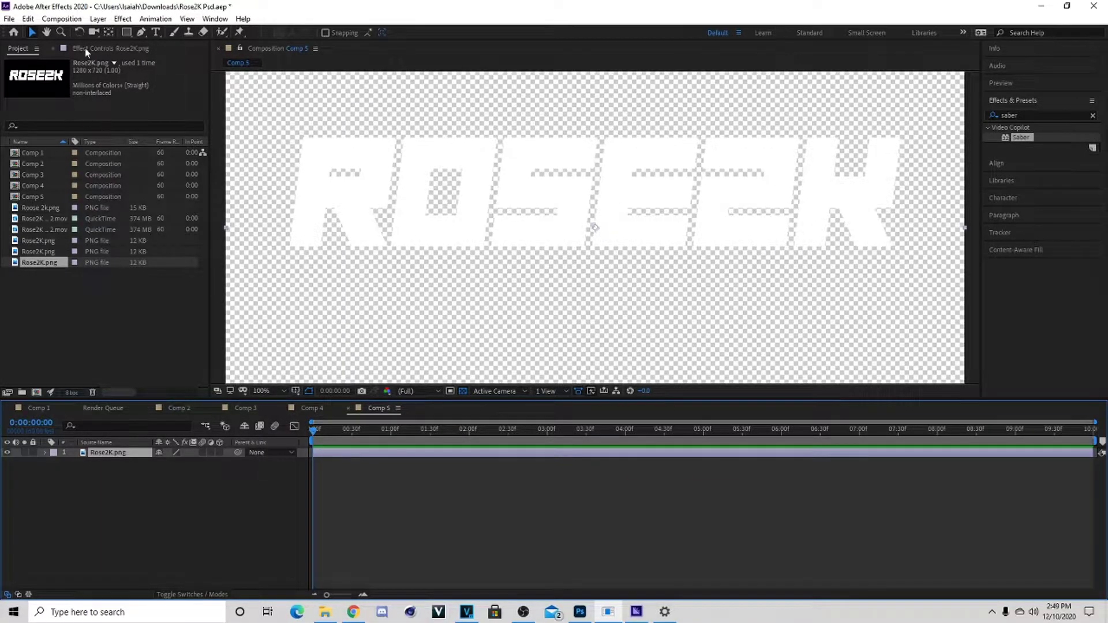
left_click(97, 18)
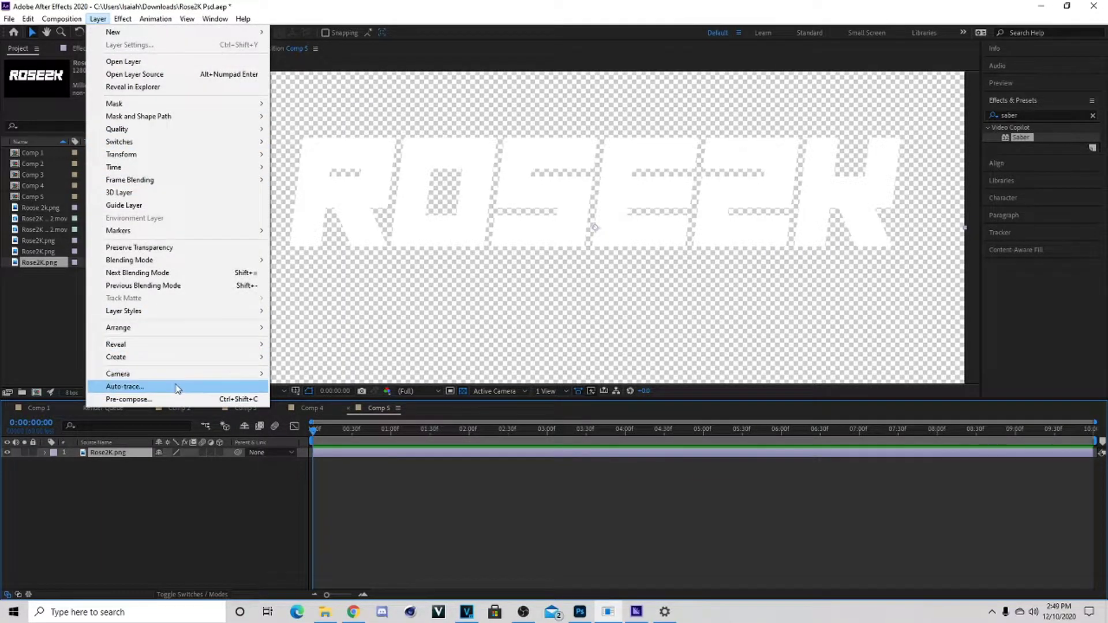
Auto-trace the ROSE2K letters into masks and apply the Saber effect to Rose2K.png.
left_click(176, 386)
left_click(577, 393)
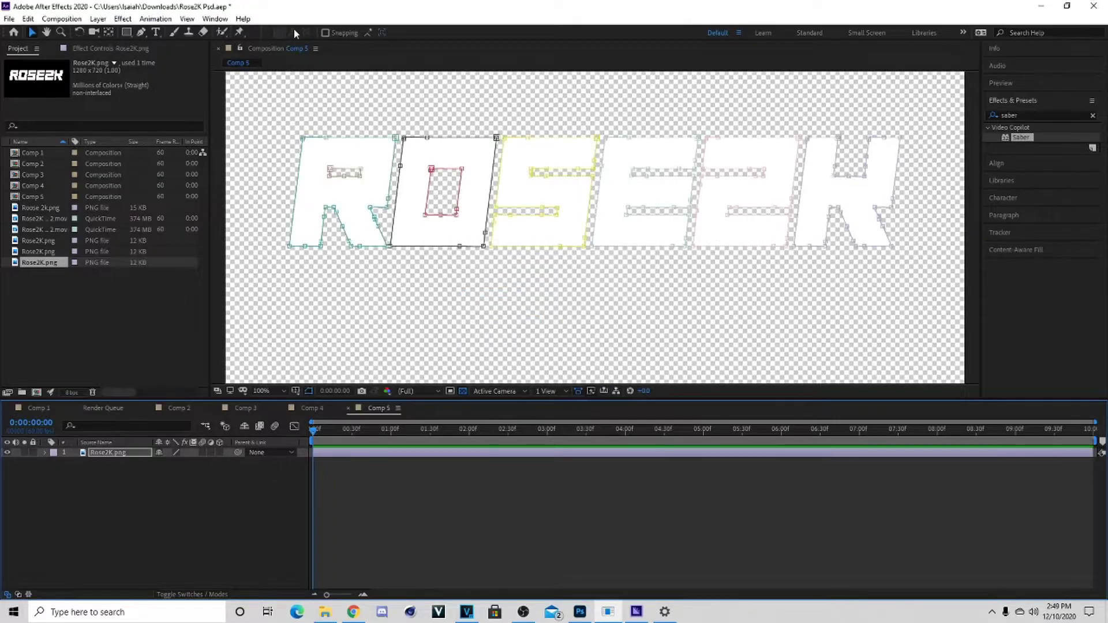
left_click(1031, 113)
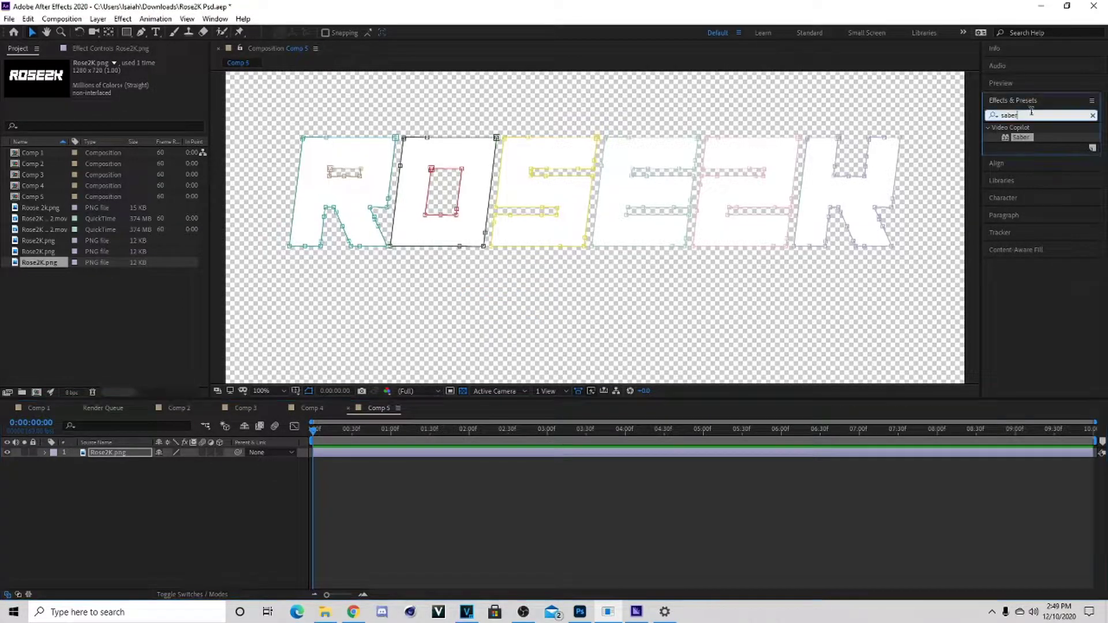
left_click_drag(1029, 140, 95, 455)
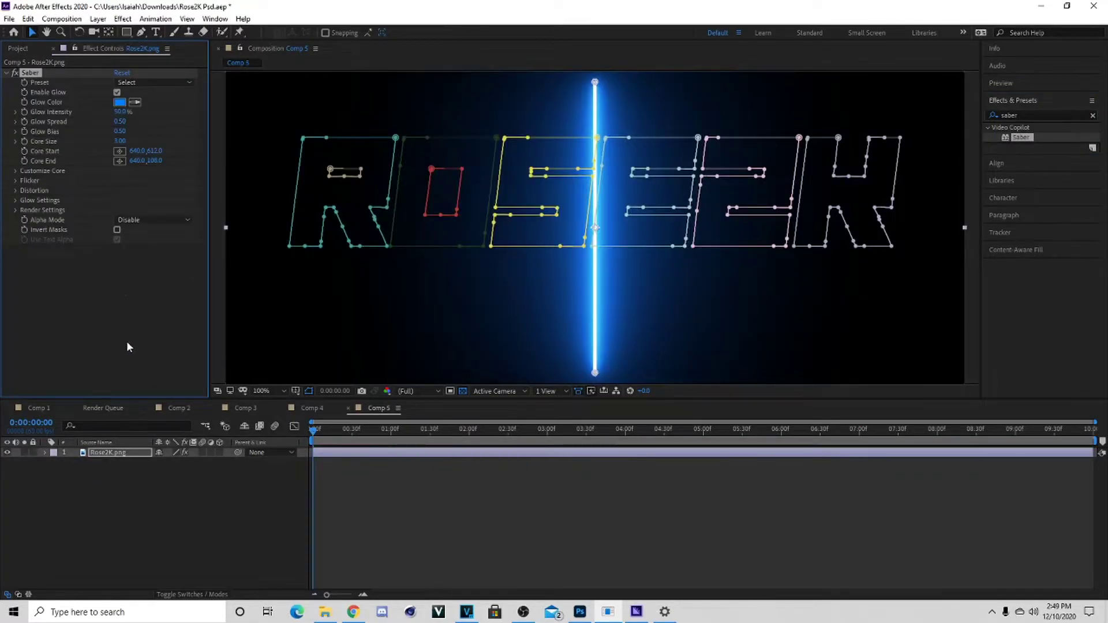
Set the Saber preset to Energy and its Composite Settings to Transparent.
left_click(151, 82)
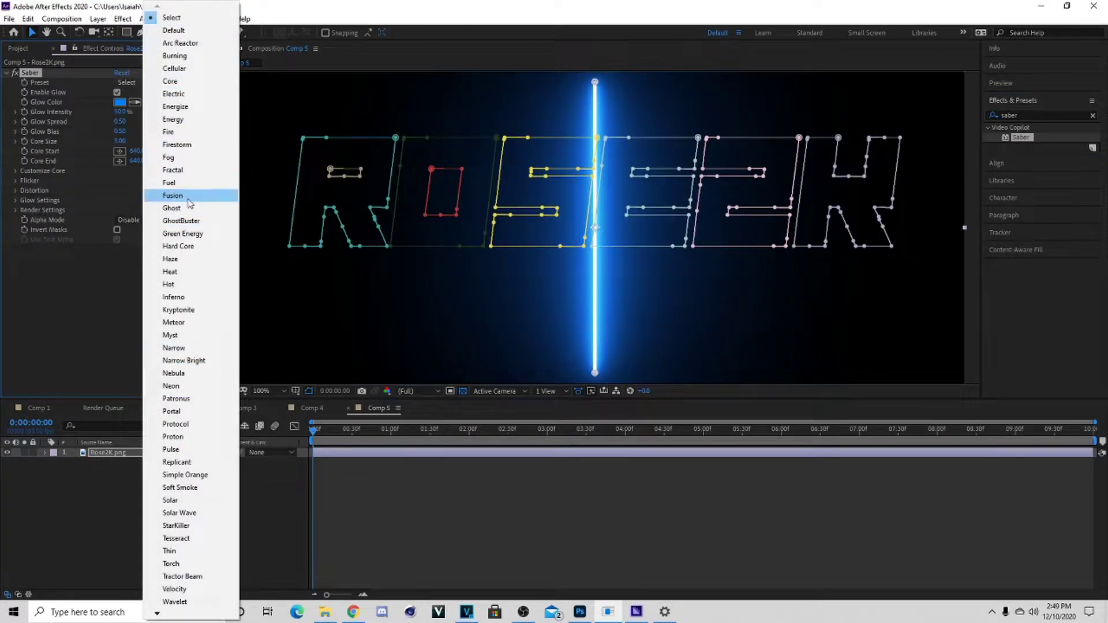
left_click(187, 119)
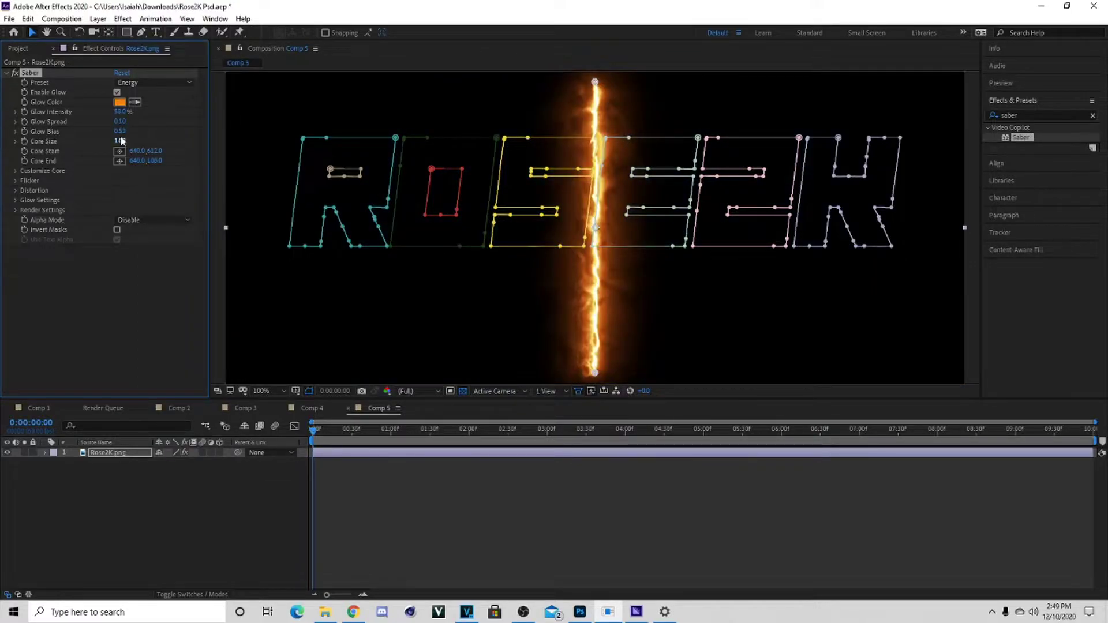
left_click(17, 209)
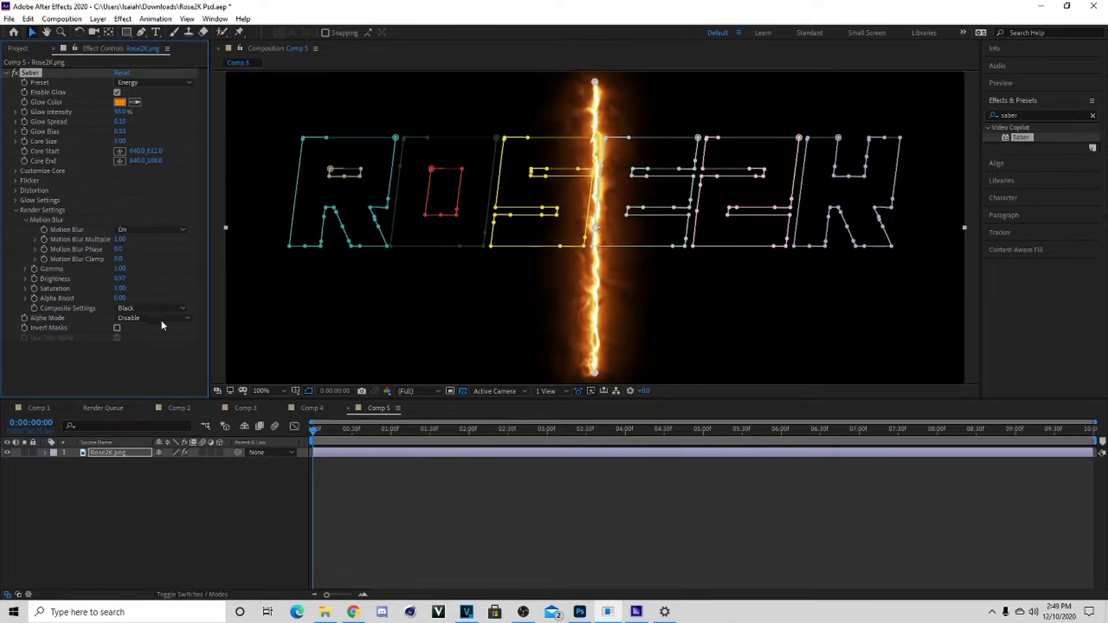
left_click(150, 308)
left_click(153, 317)
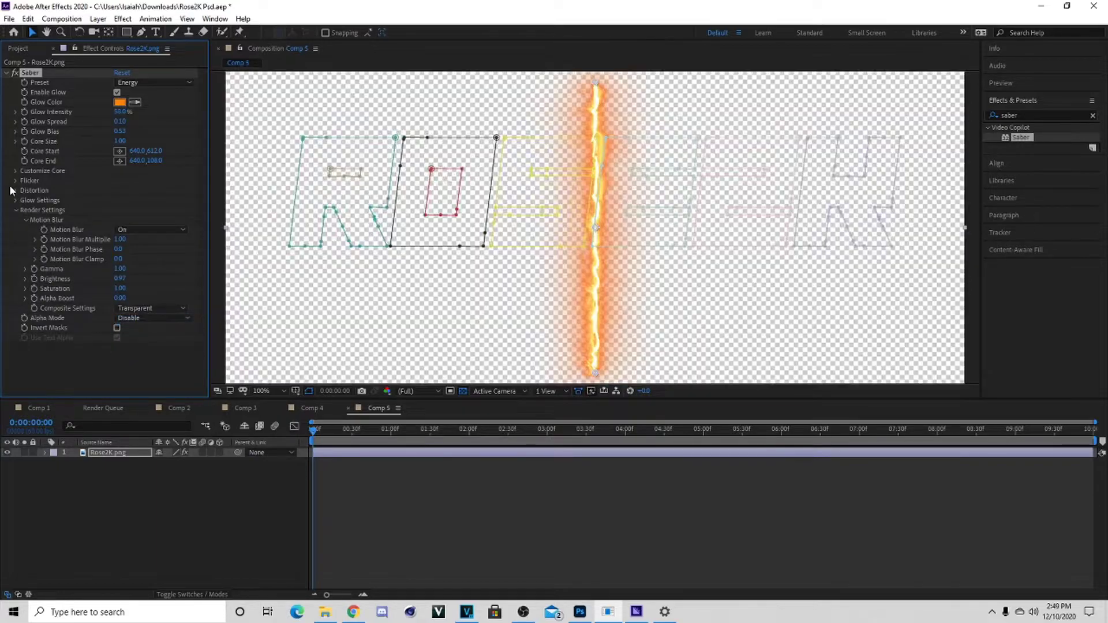
Set the Saber core type to Layer Masks and lower the core size to 0.50.
left_click(16, 171)
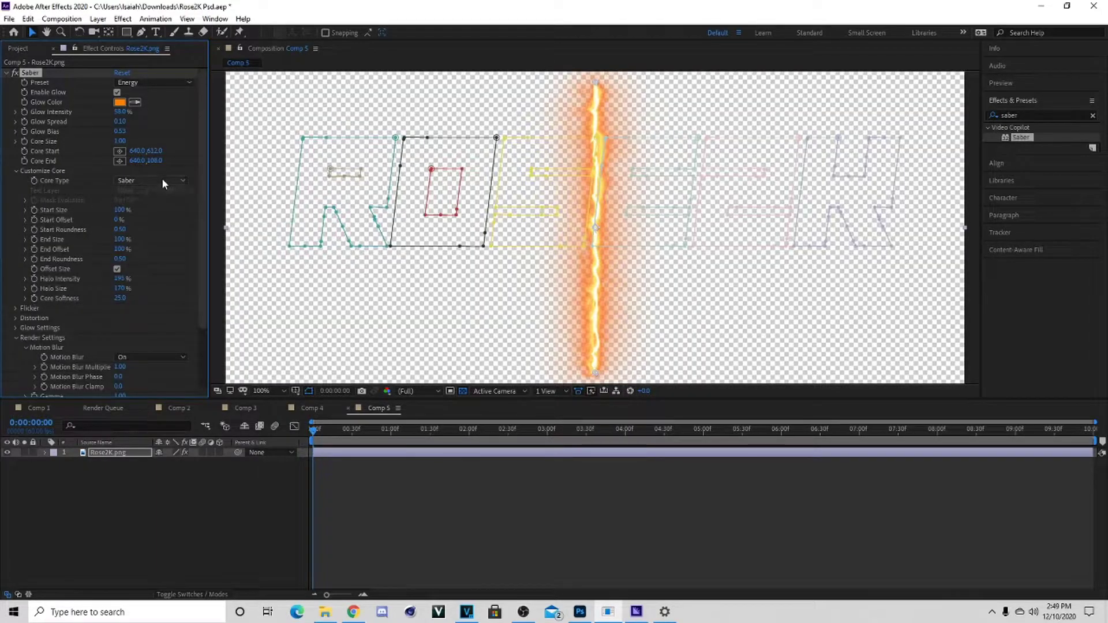
left_click(164, 180)
left_click(167, 206)
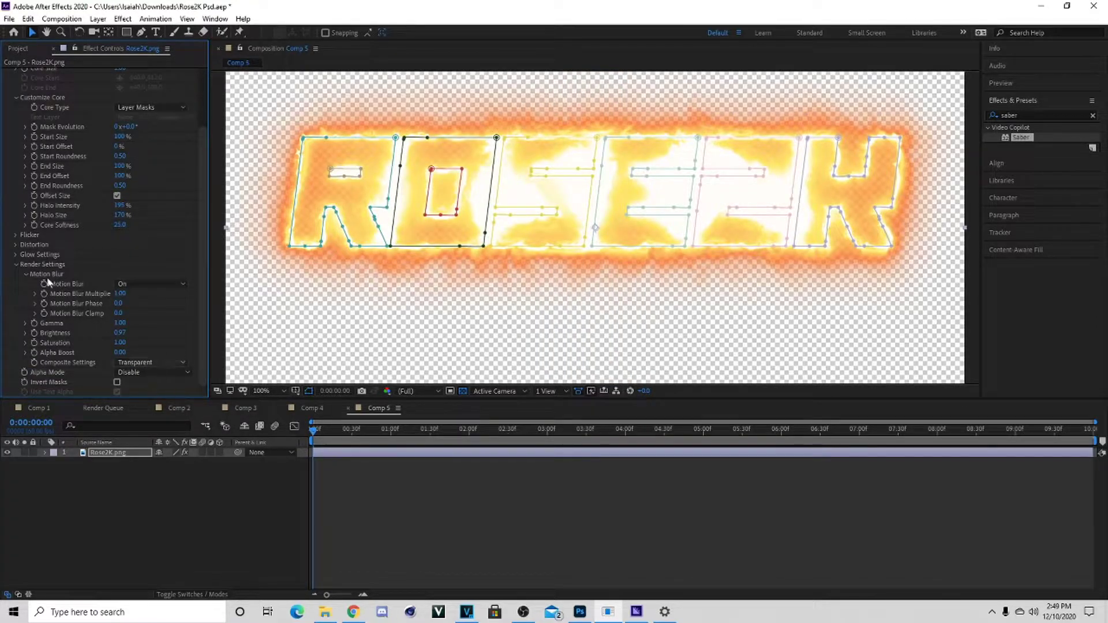
left_click(16, 265)
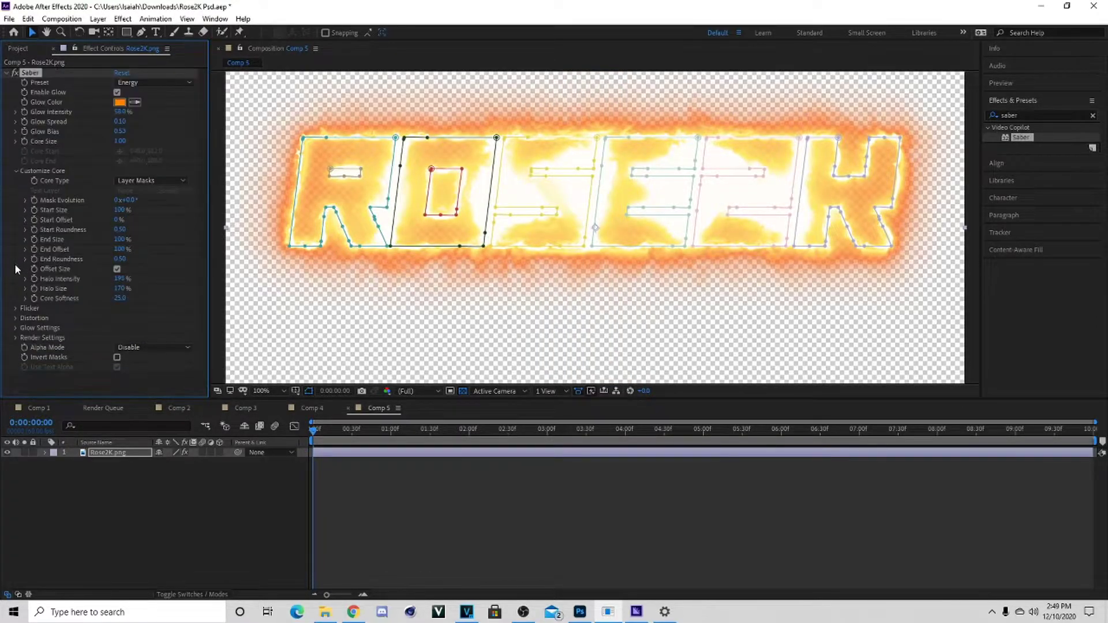
left_click_drag(126, 139, 119, 140)
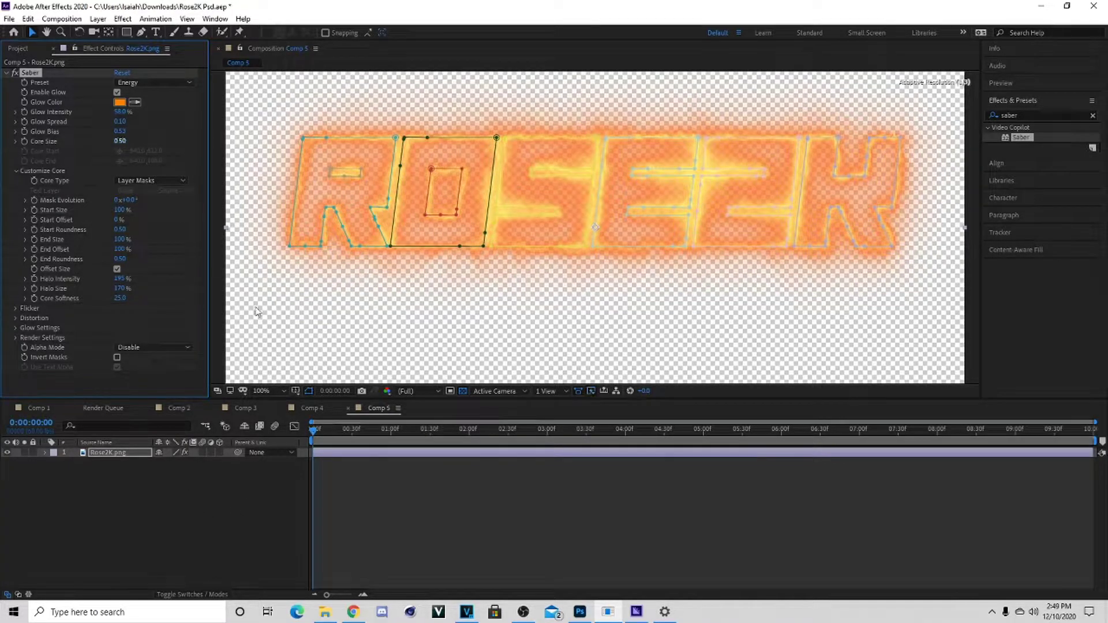
Scrub the Saber core size to 0.60, previewing the glow with the layer deselected.
left_click(220, 517)
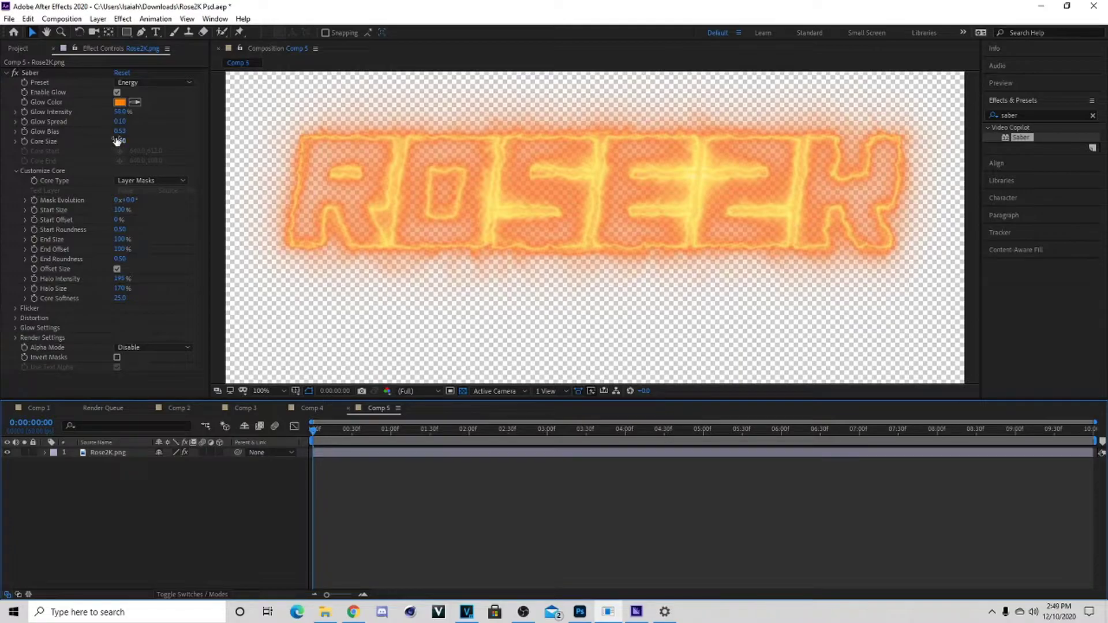
left_click_drag(115, 140, 117, 140)
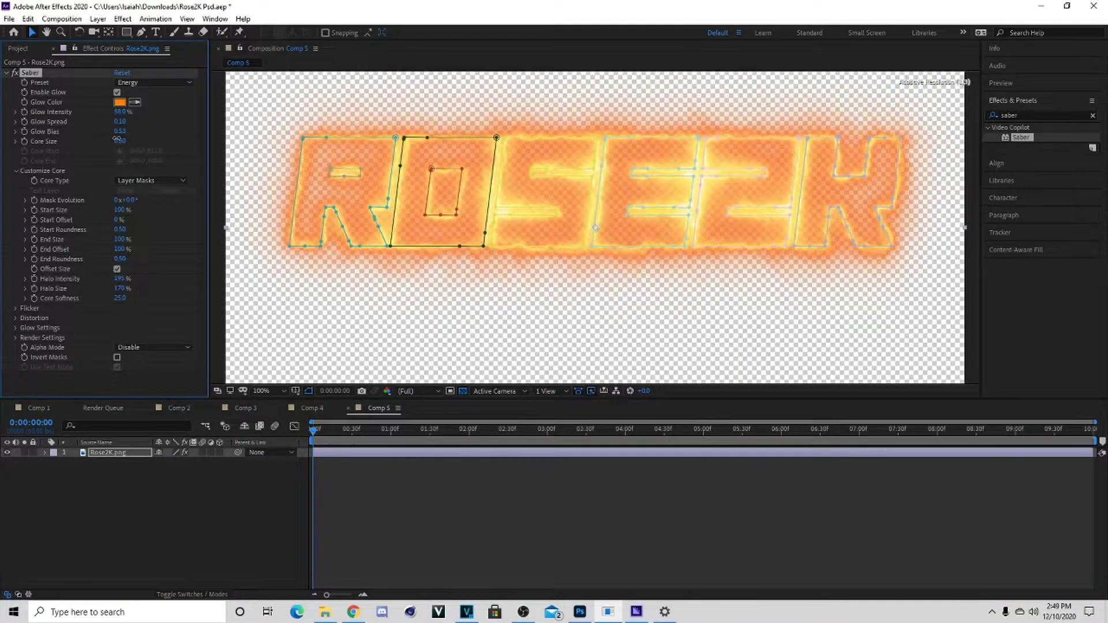
left_click(160, 465)
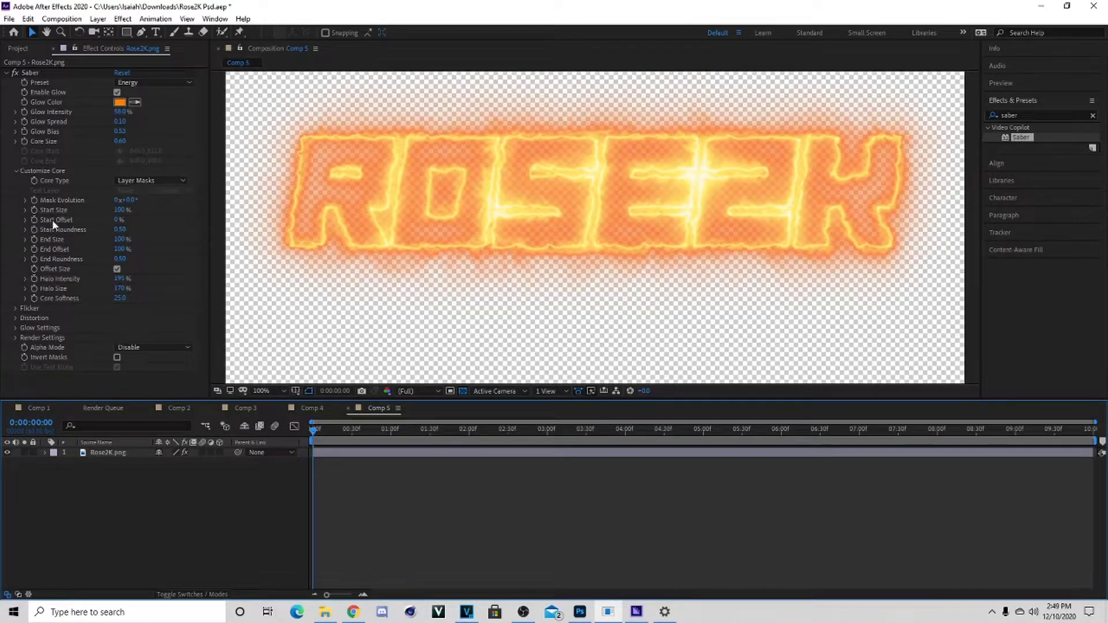
left_click(106, 451)
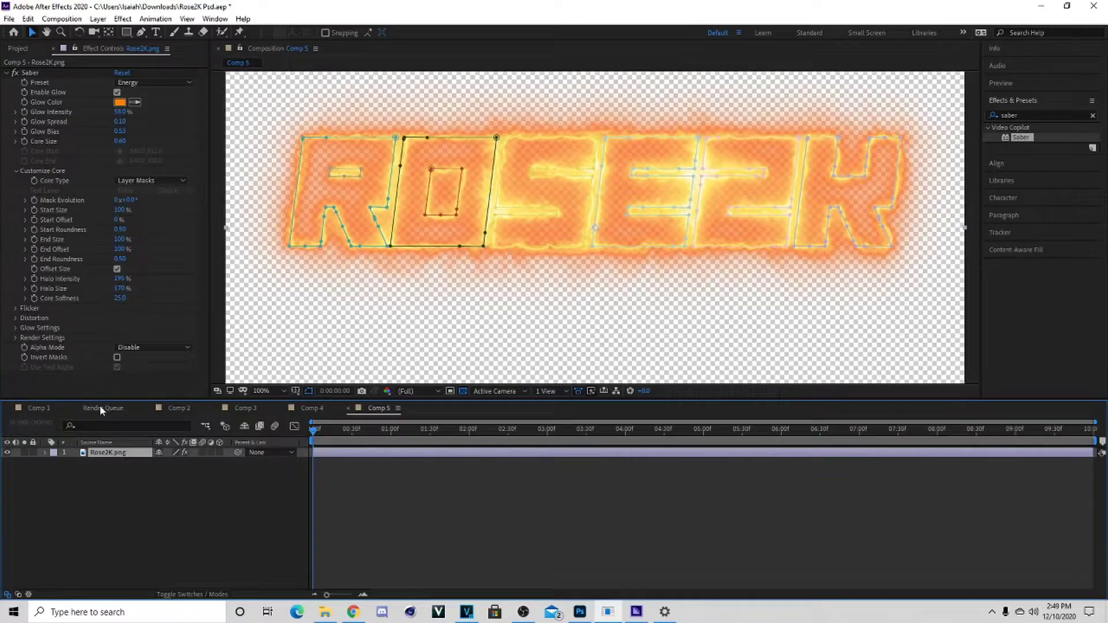
Keyframe Saber Start Offset at 100%, then set it to 0% at the last frame.
left_click(35, 219)
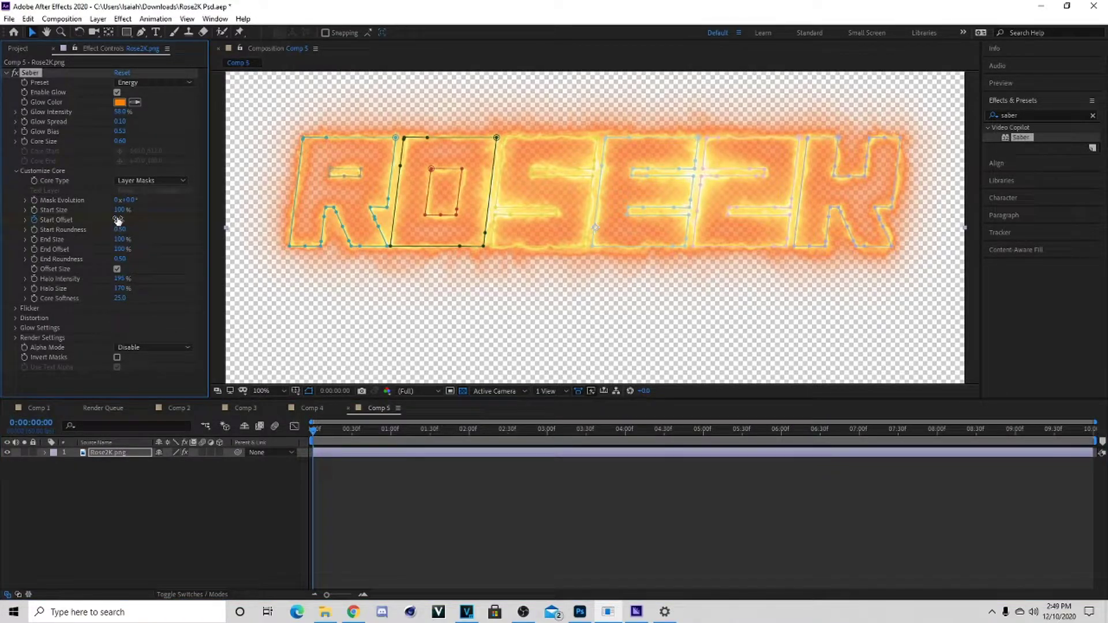
left_click_drag(131, 219, 330, 233)
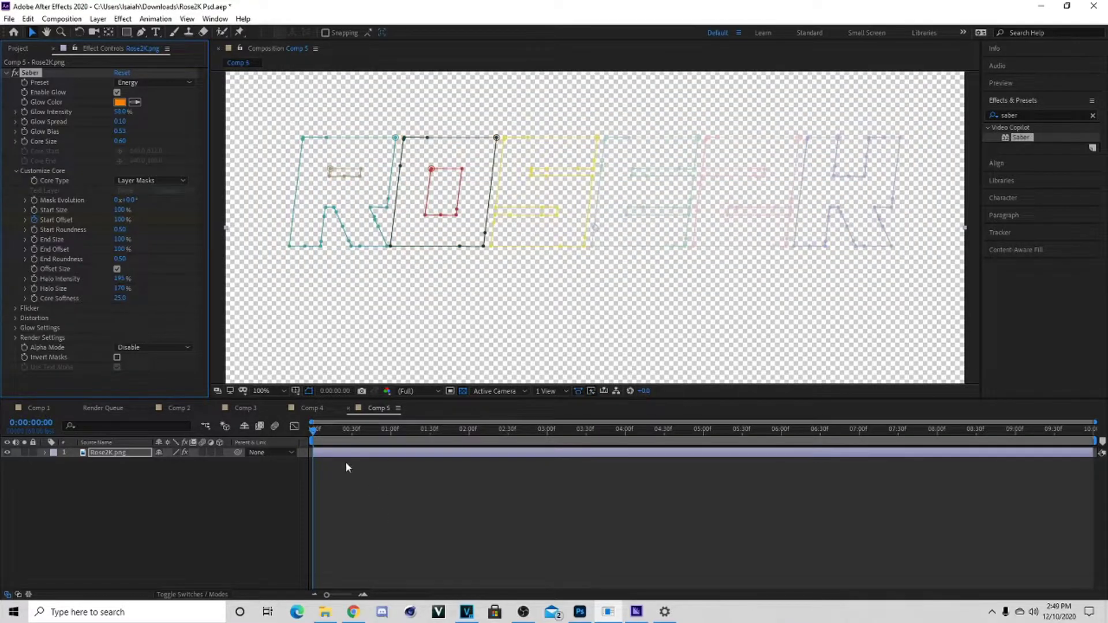
left_click_drag(315, 431, 1092, 431)
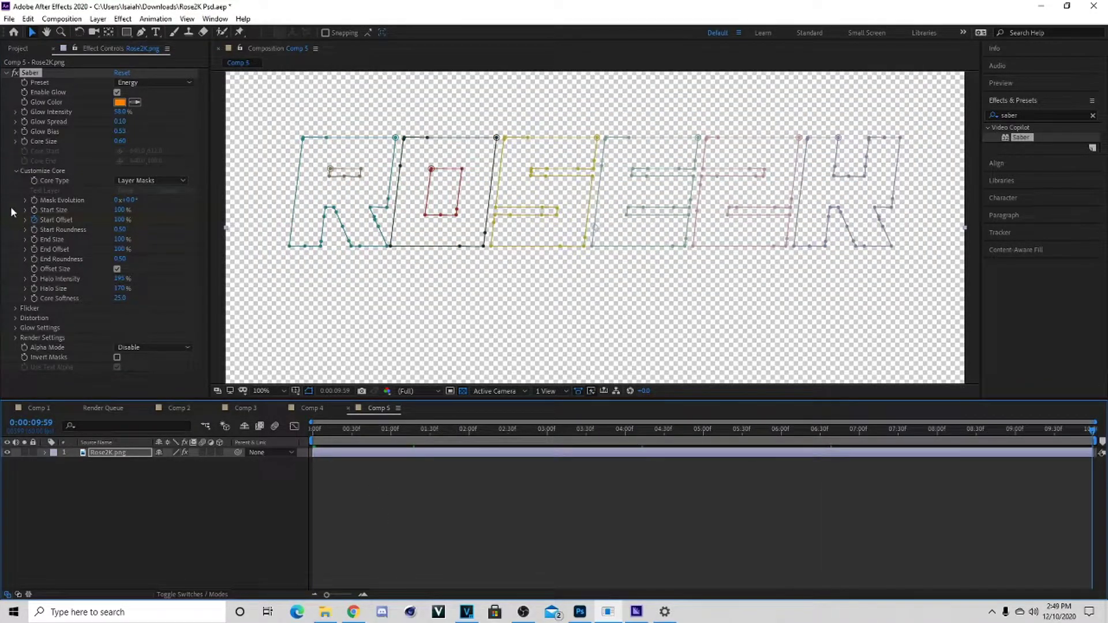
left_click(120, 220)
type("0")
key("Return")
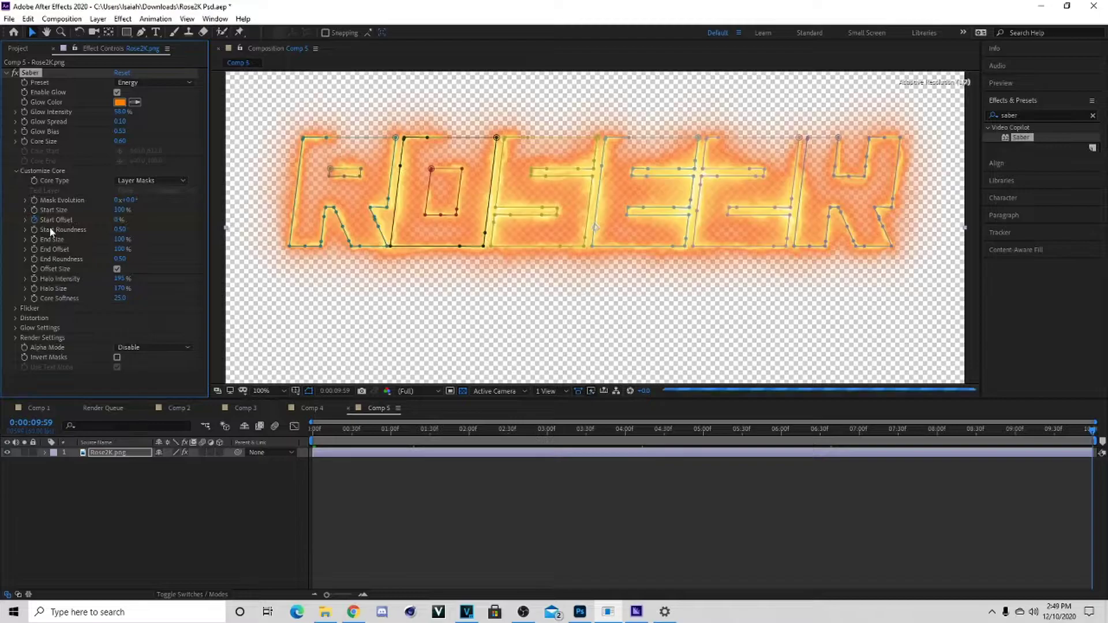
left_click(243, 486)
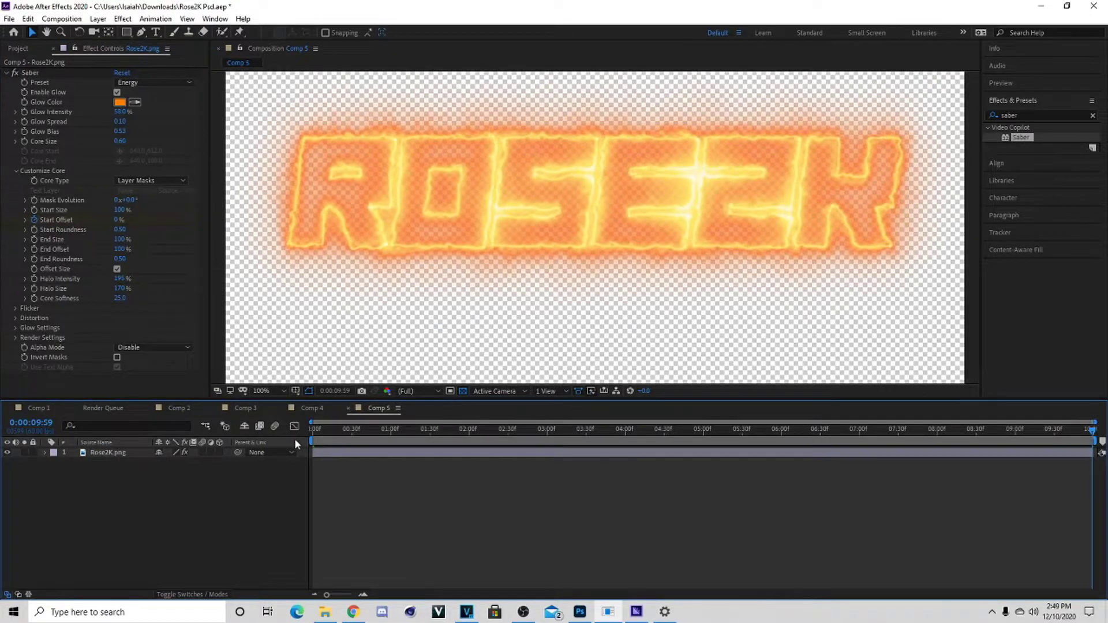
Re-enter Start Offset as 100% at the first frame and 0% at the last frame.
key("Home")
key("ctrl+a")
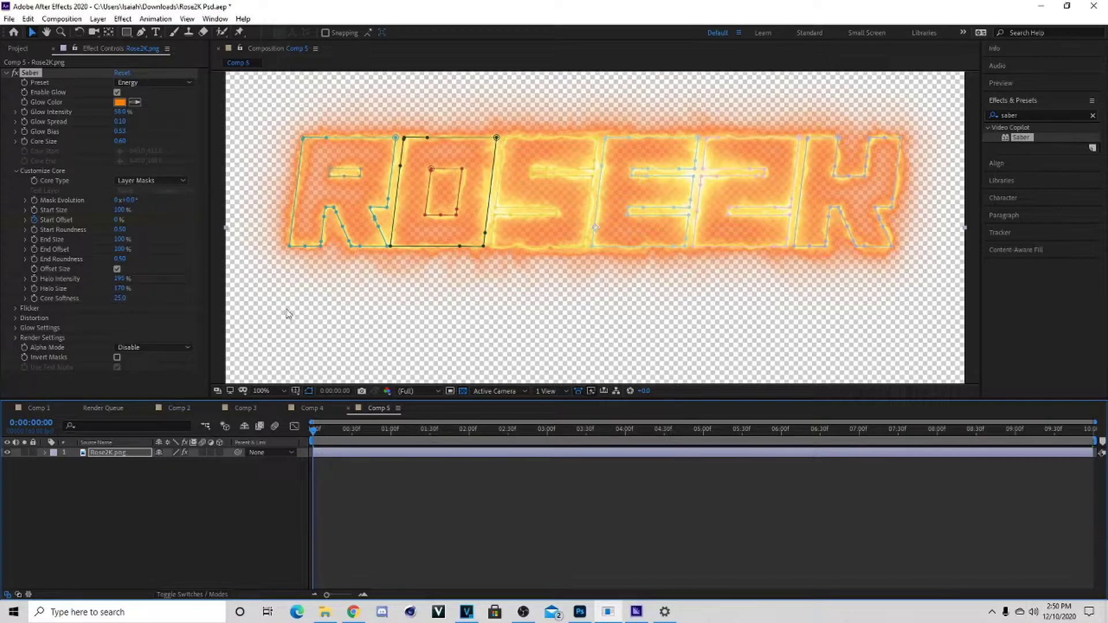
left_click(118, 220)
type("100")
key("Return")
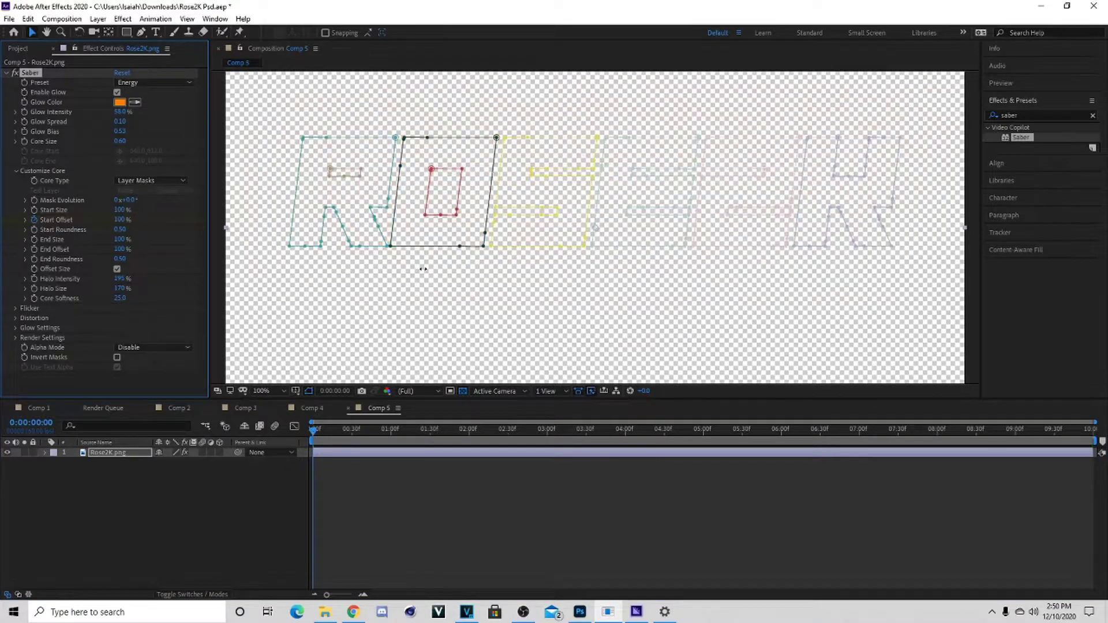
left_click_drag(314, 434, 1105, 426)
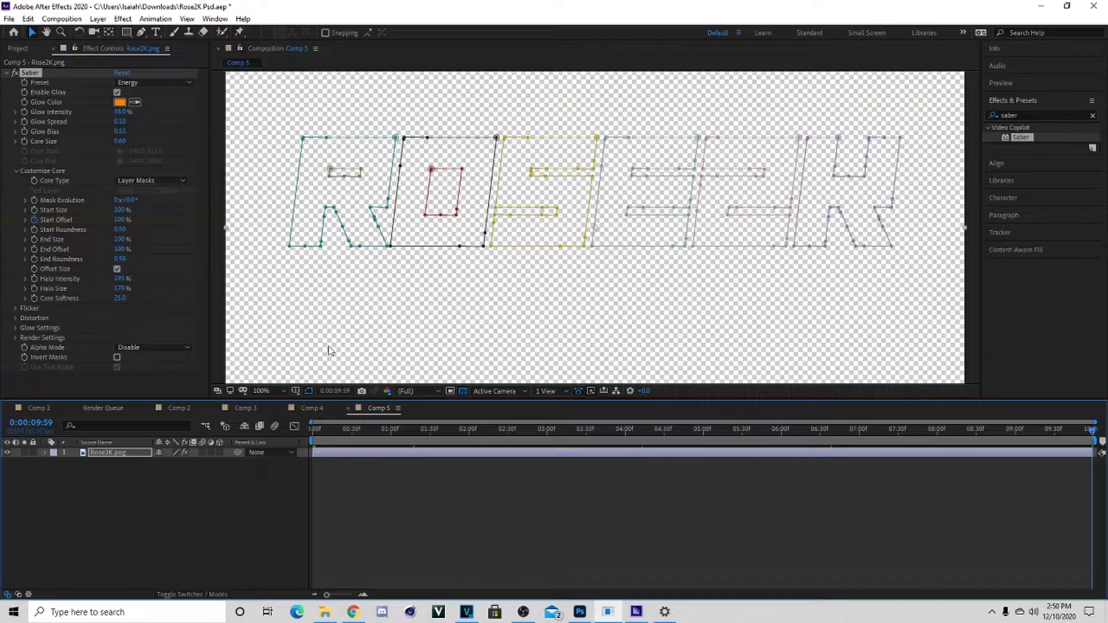
left_click_drag(120, 220, 1, 221)
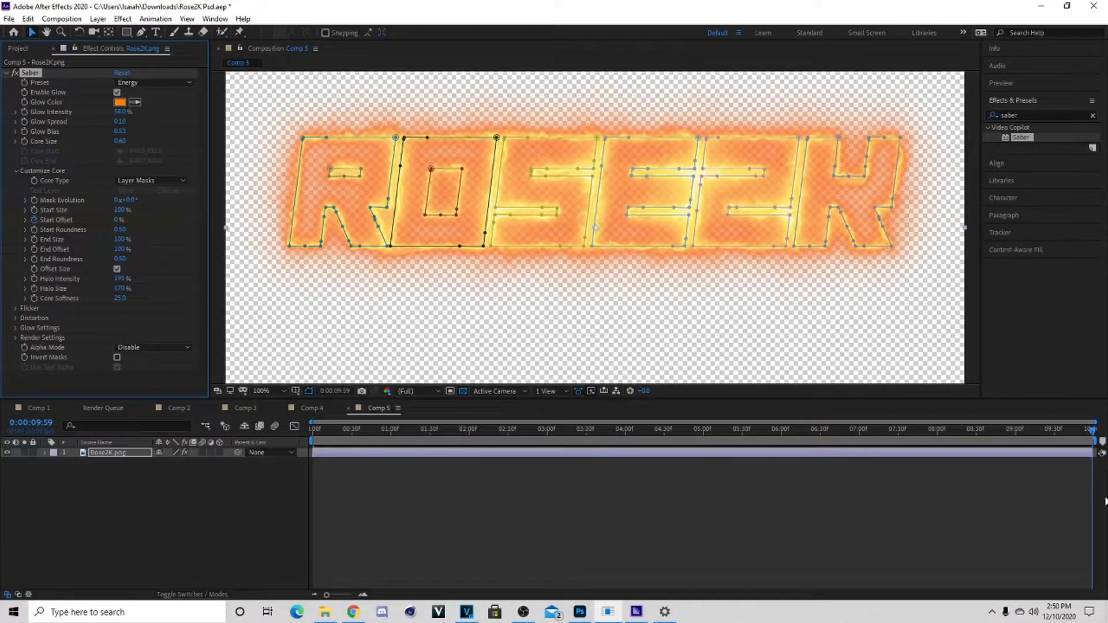
Preview the glow building along the letters to full, then go to File > Export.
left_click_drag(1095, 431, 312, 430)
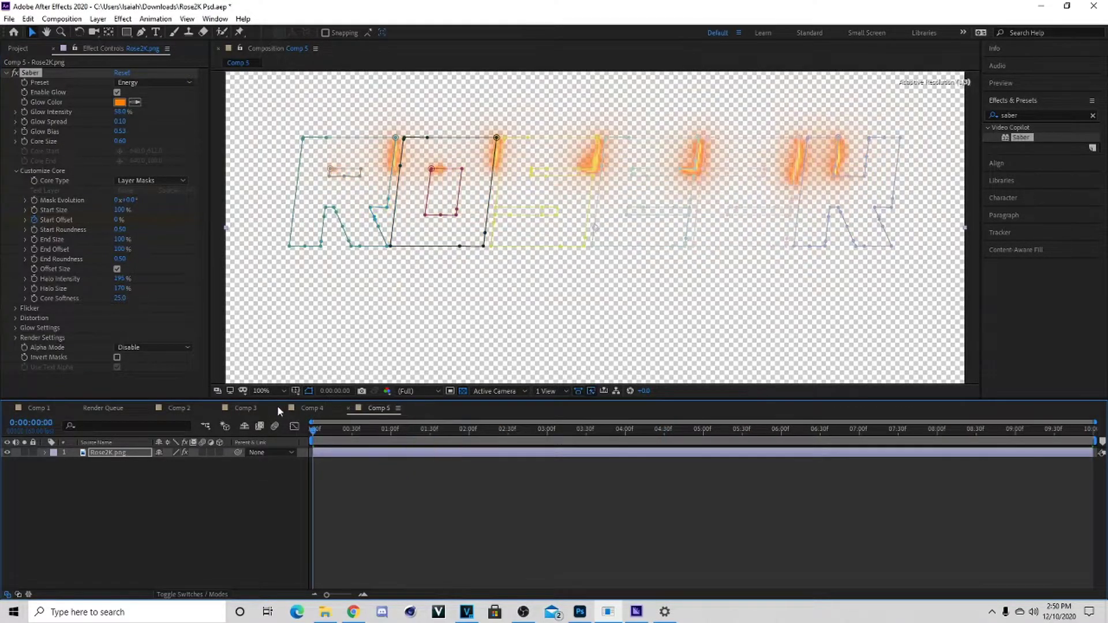
key("space")
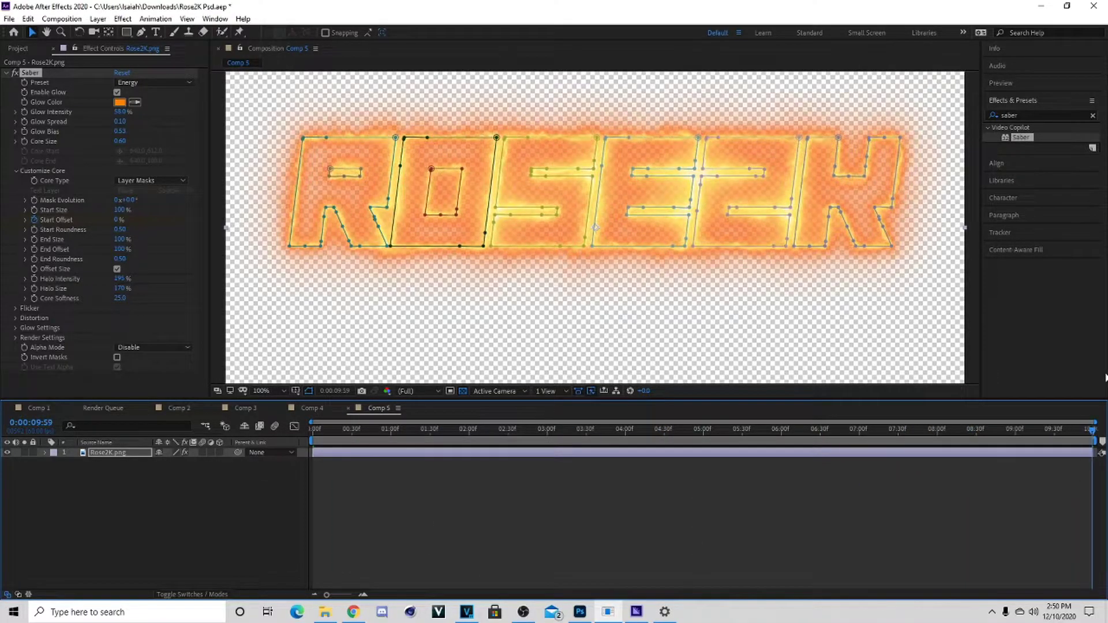
key("space")
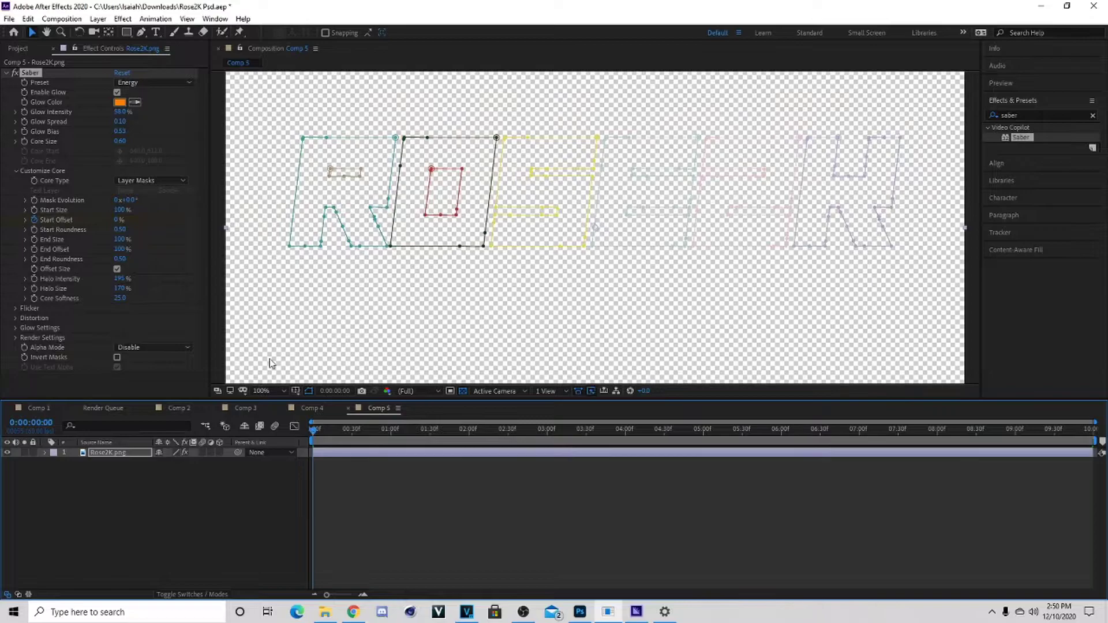
left_click_drag(315, 433, 1011, 431)
left_click_drag(927, 426, 1092, 430)
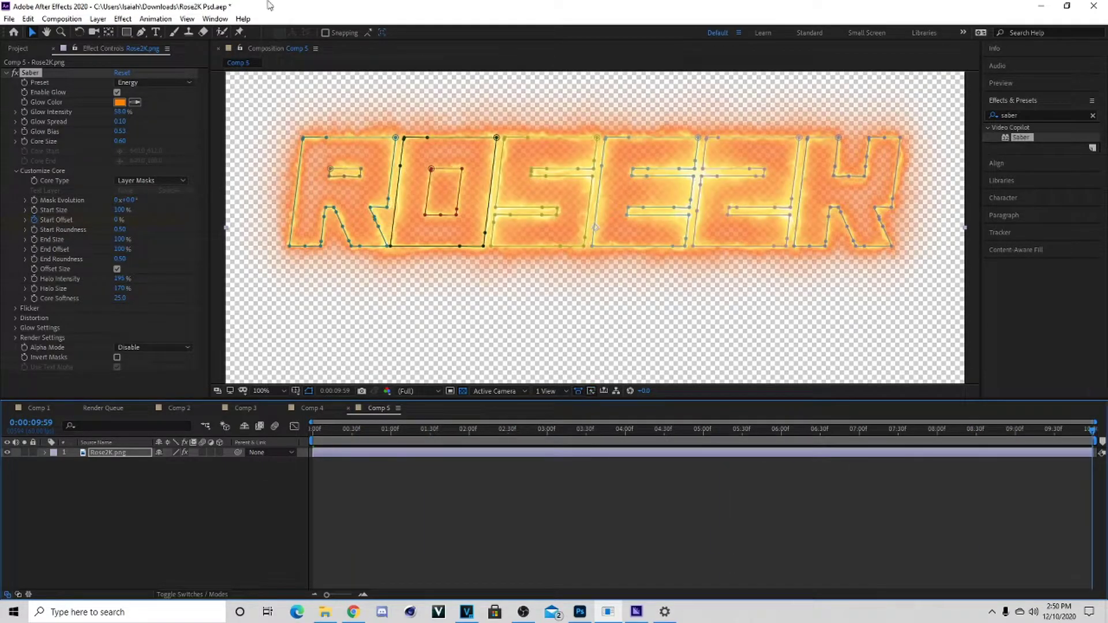
left_click(9, 19)
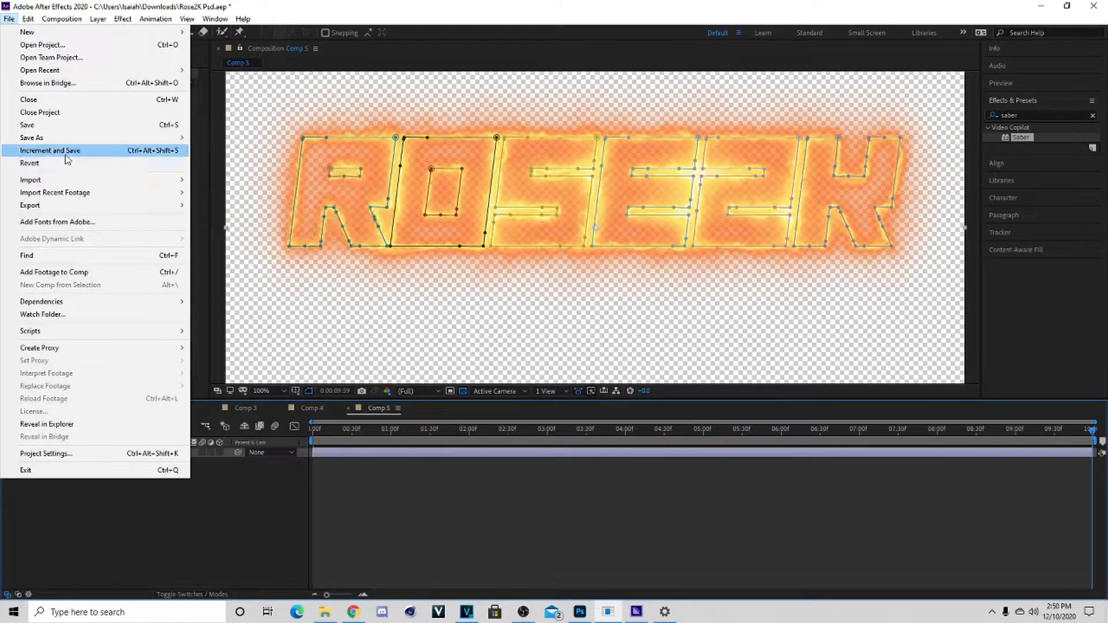
mouse_move(159, 205)
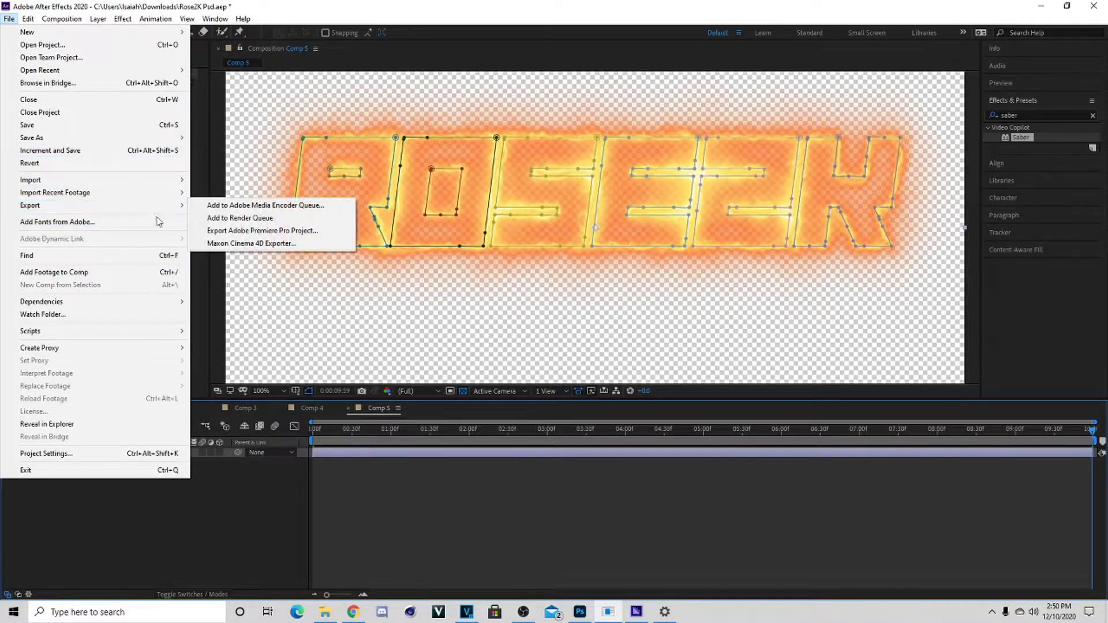
left_click(265, 206)
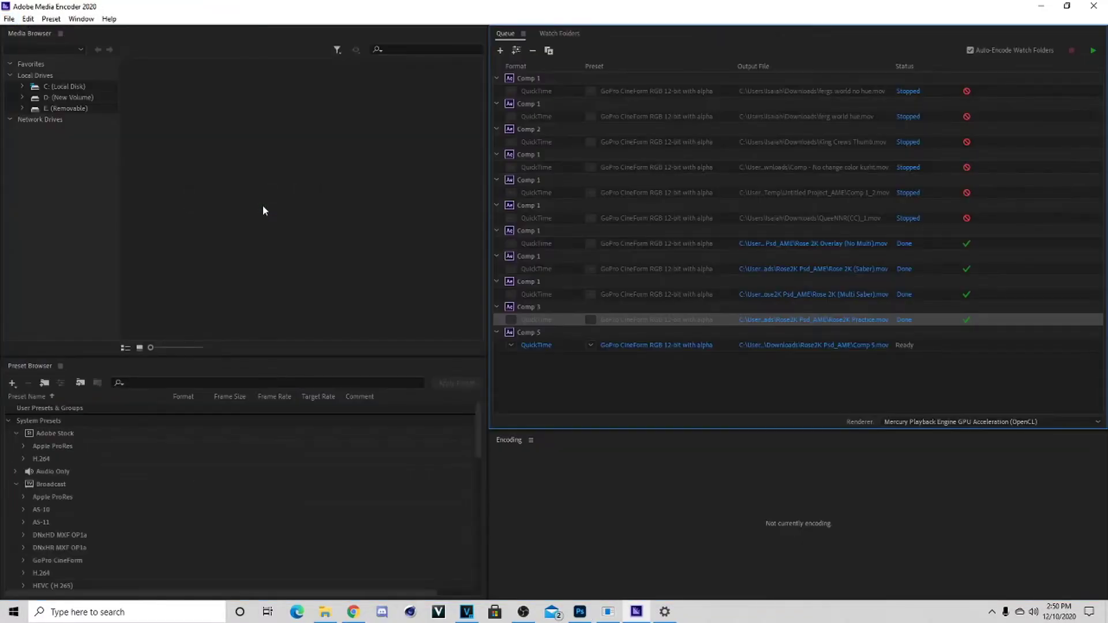
left_click(970, 348)
left_click(545, 345)
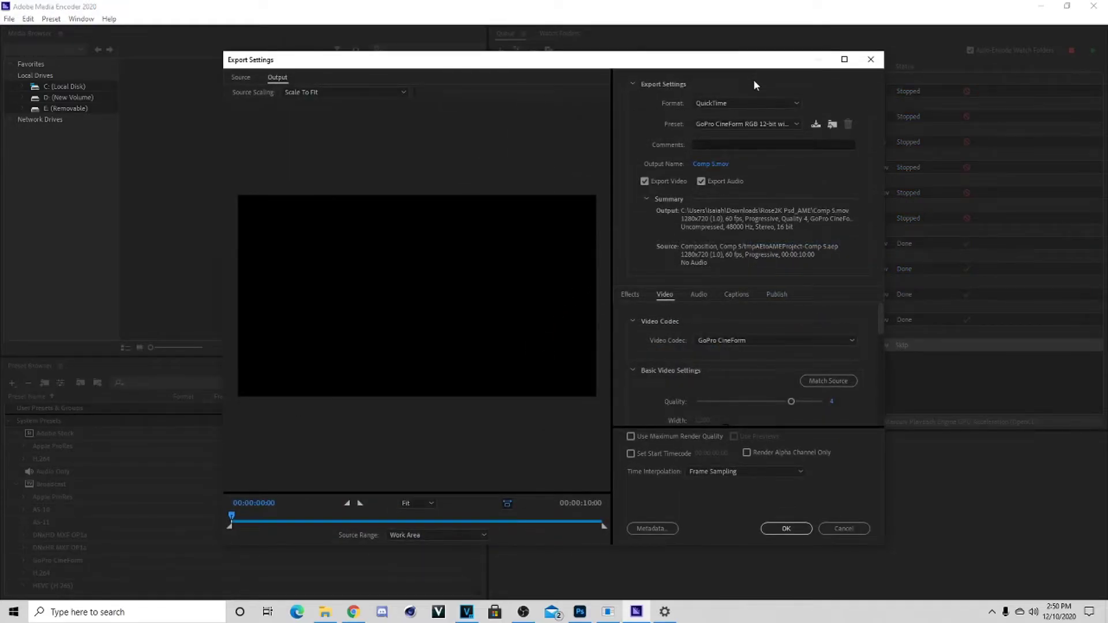
left_click(791, 103)
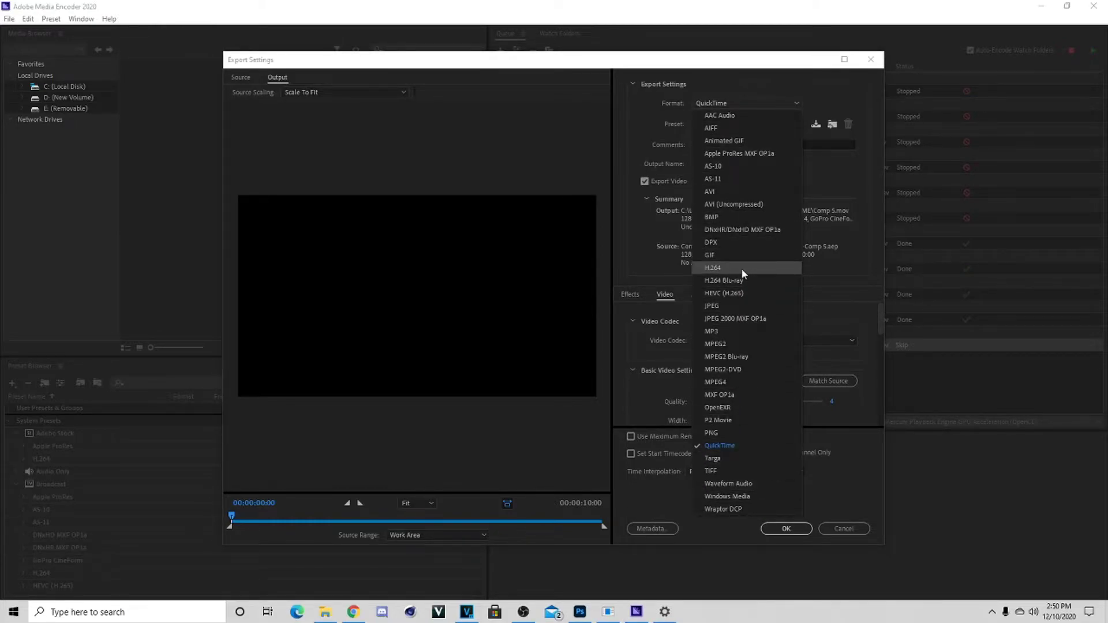
left_click(835, 427)
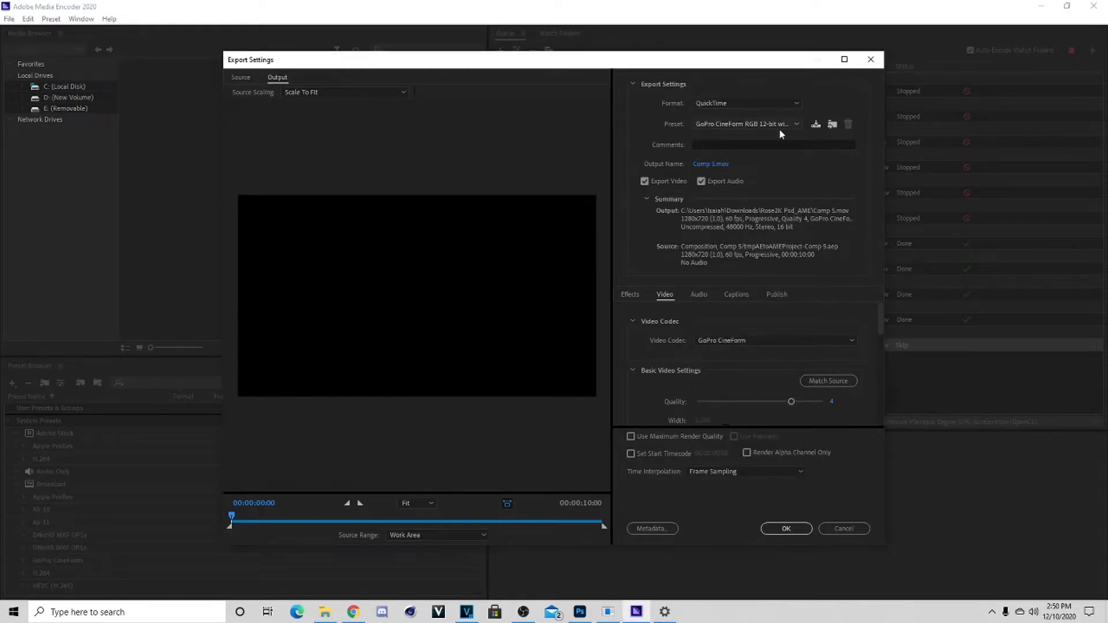
left_click(774, 104)
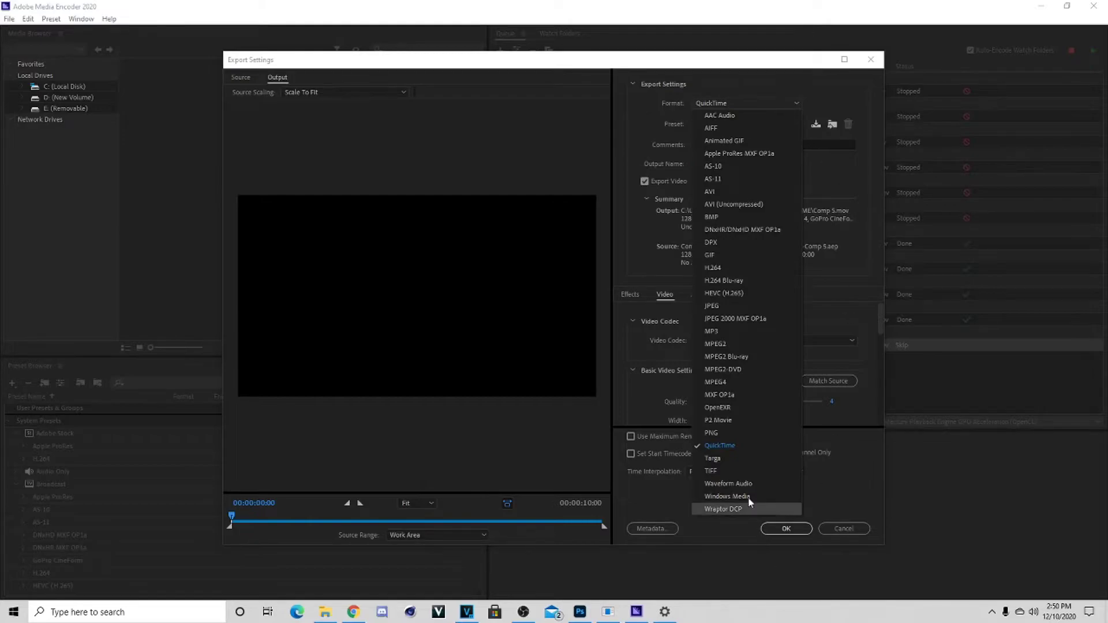
left_click(839, 102)
left_click(787, 122)
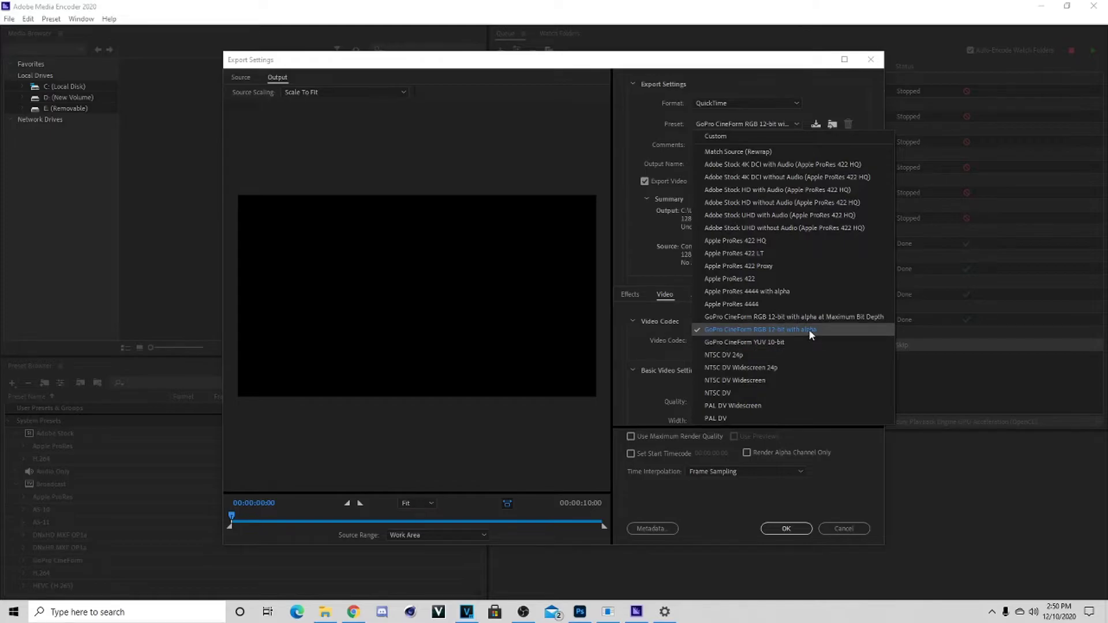
left_click(794, 87)
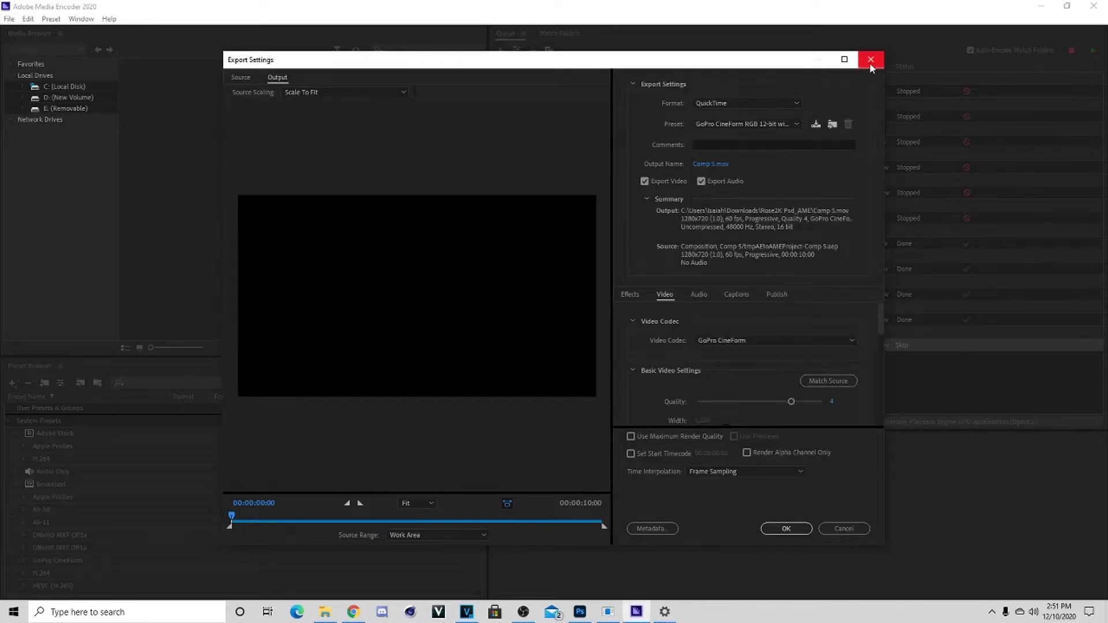
left_click(870, 62)
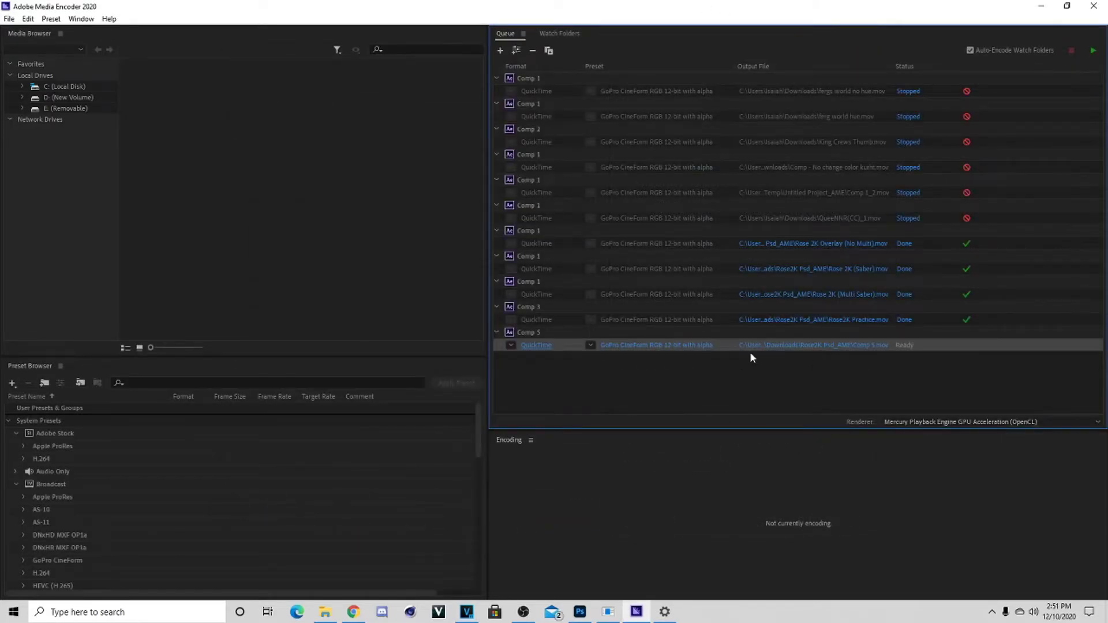
Name the Media Encoder output file 'Rose2K 23'.
left_click(842, 345)
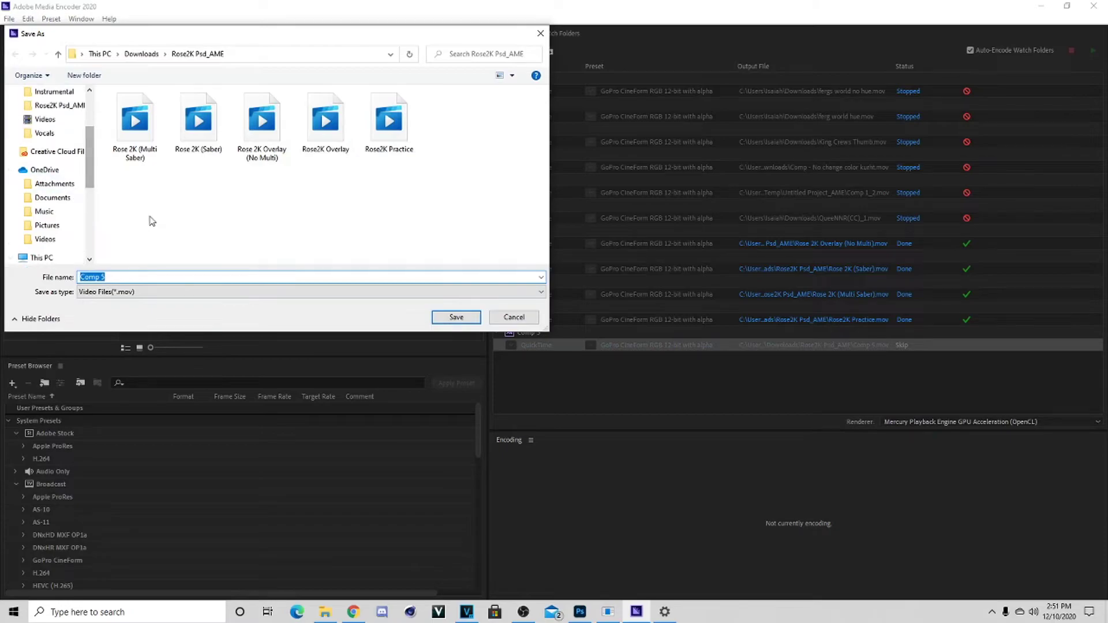
type("Rose2K")
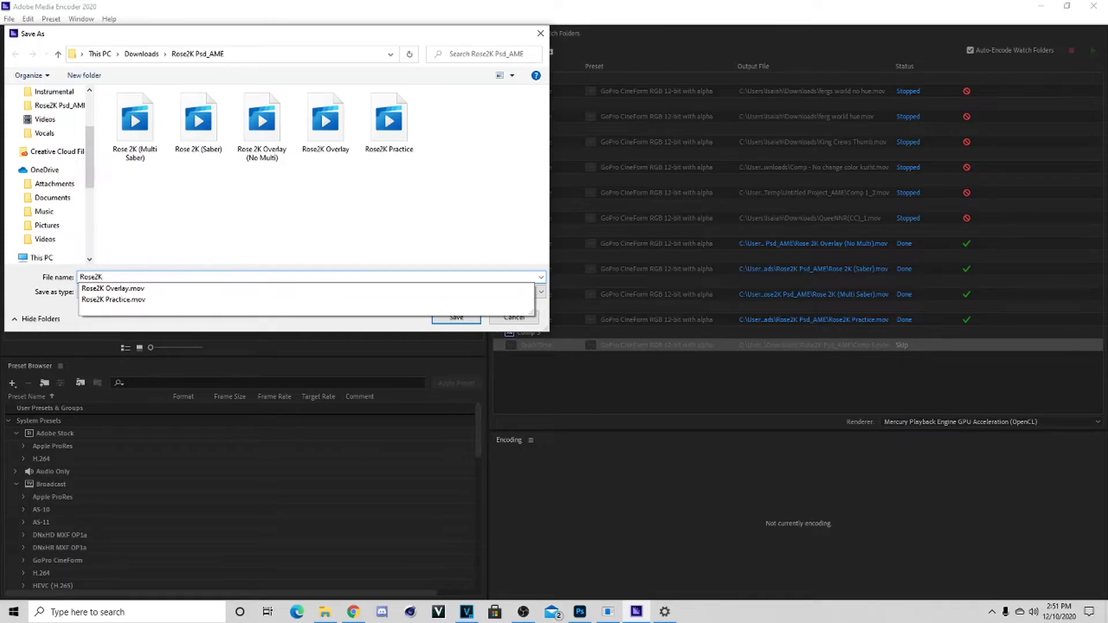
type(" 23")
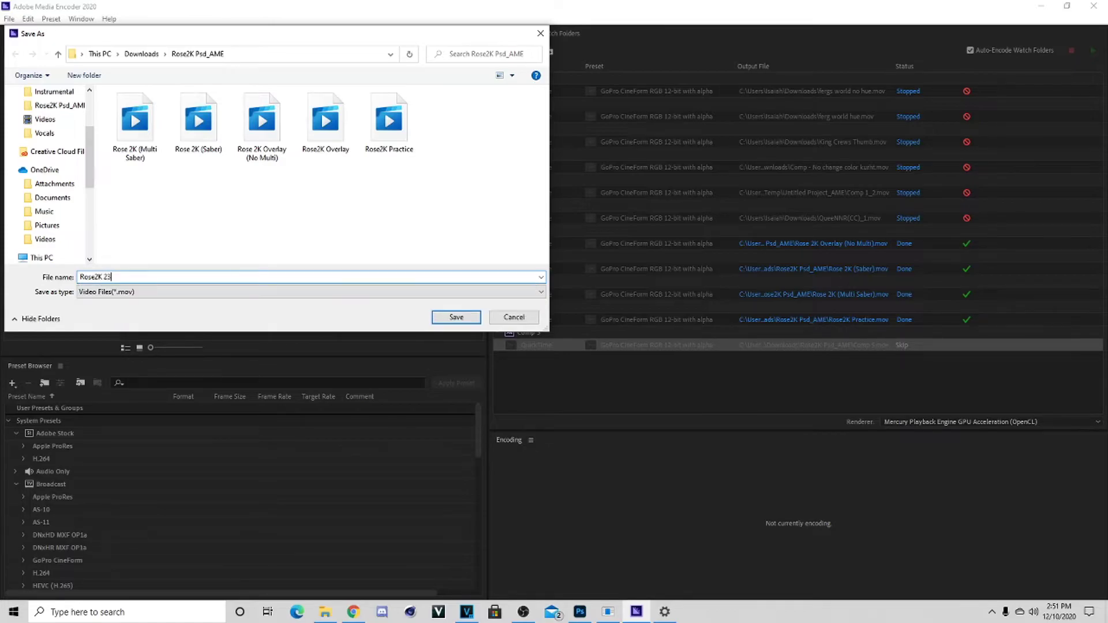
key("Return")
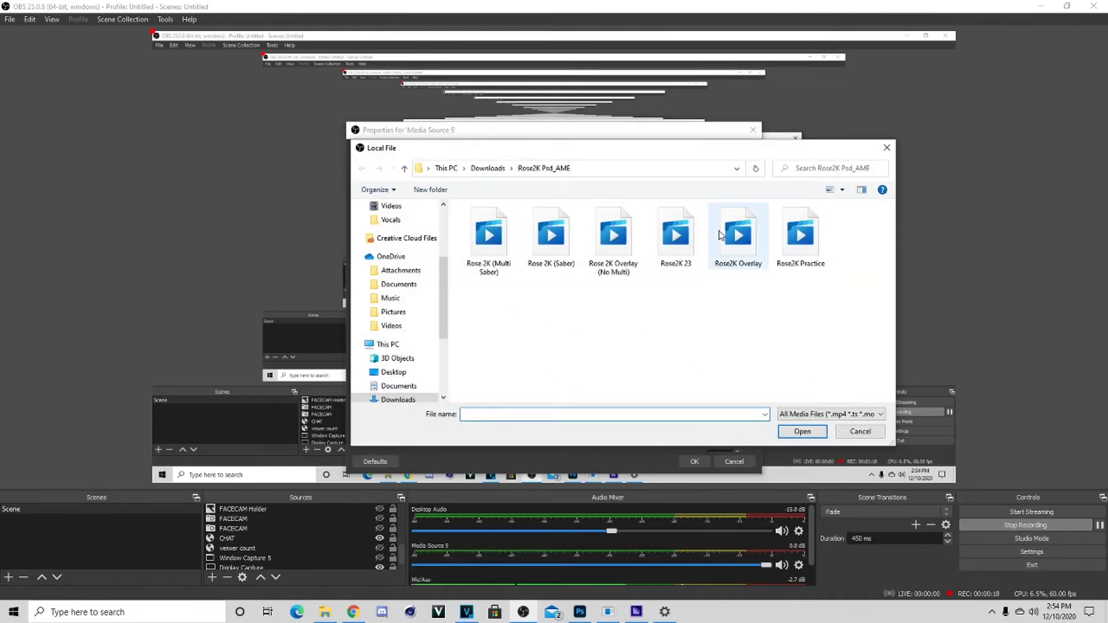
Open Rose2K 23 from the Rose2K Psd_AME folder as Media Source 5's file.
left_click(675, 236)
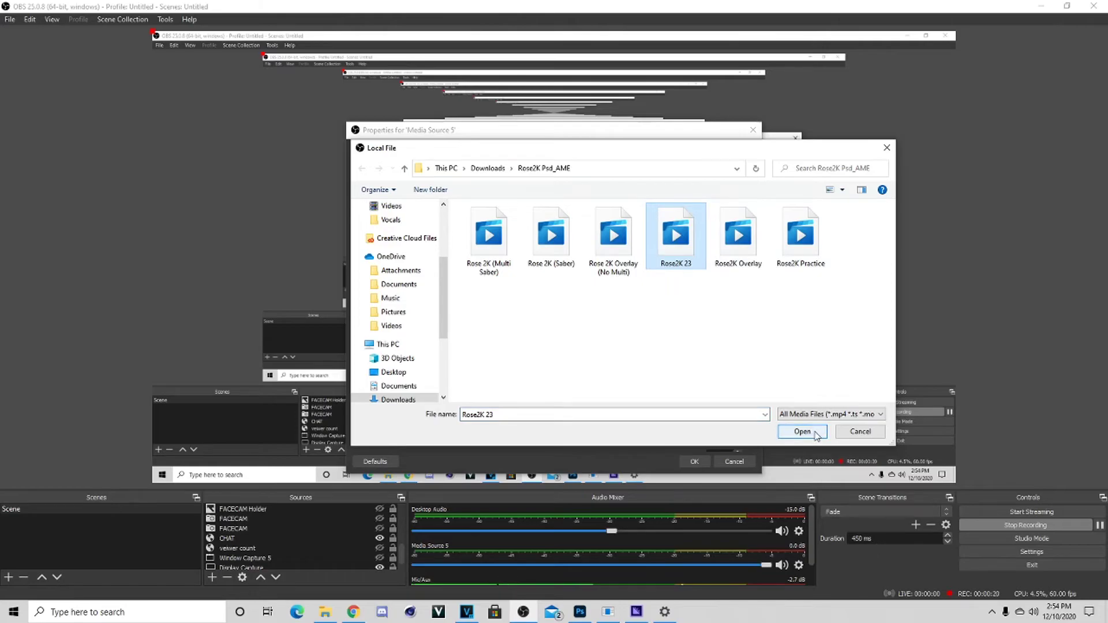